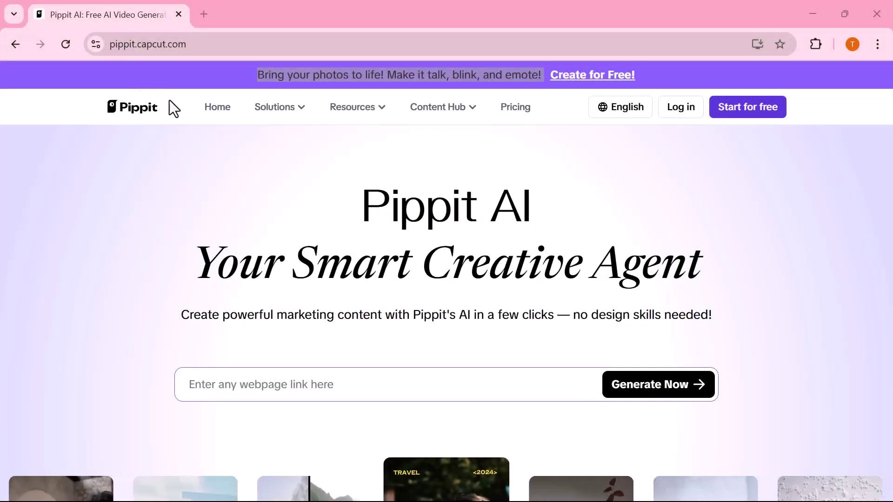
# - Browse down the Pippit landing page, then sign in with Continue with Google
pyautogui.scroll(-5, 473, 241)
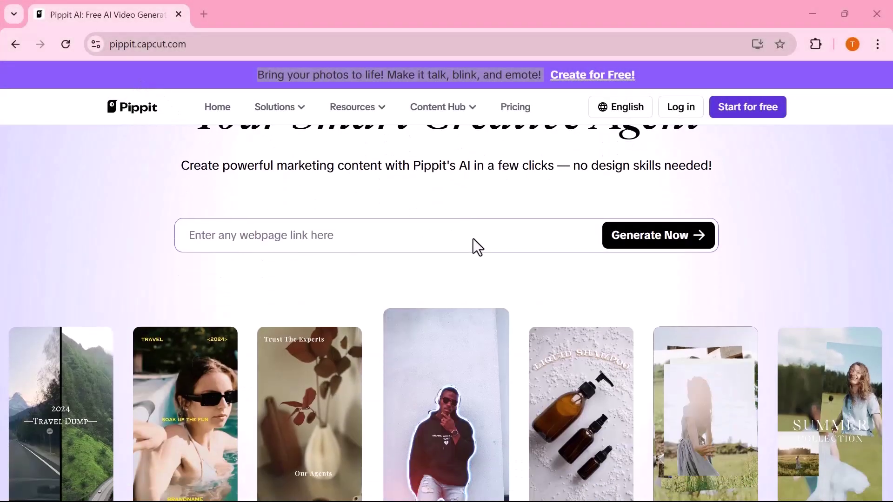
pyautogui.scroll(-1, 473, 238)
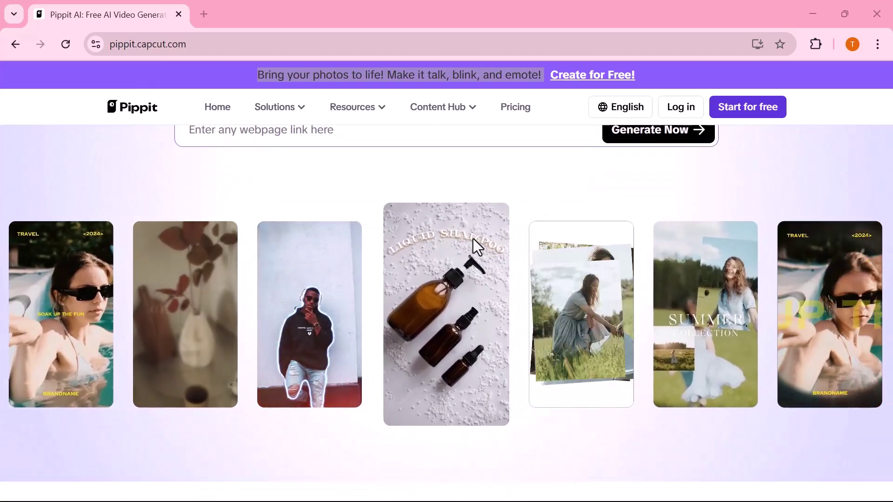
pyautogui.scroll(-2, 470, 309)
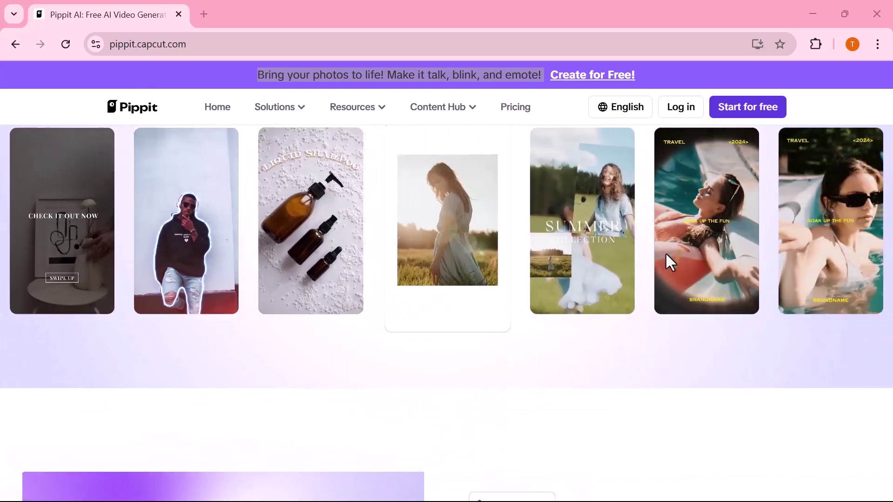
pyautogui.scroll(-5, 670, 262)
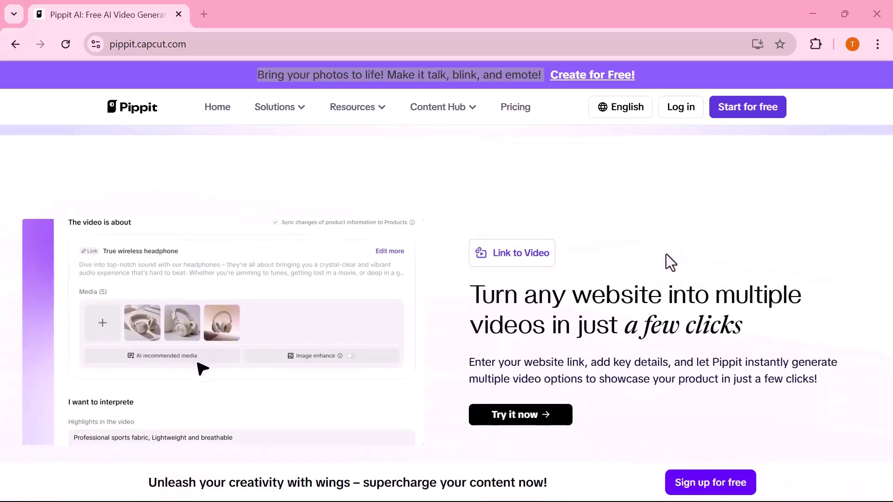
pyautogui.scroll(-1, 666, 256)
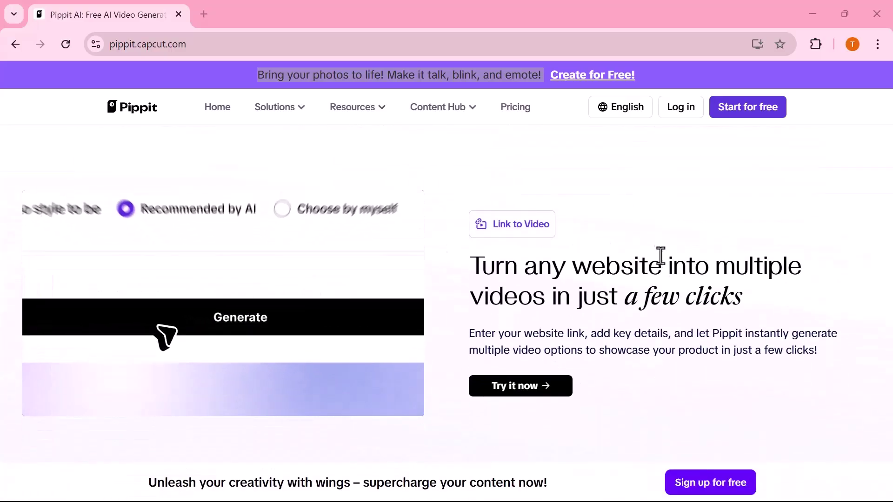
pyautogui.scroll(-3, 478, 305)
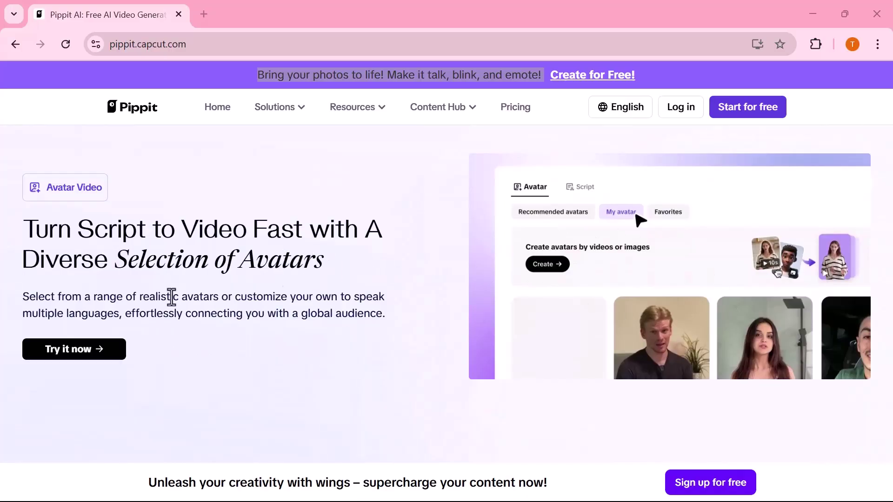
pyautogui.scroll(-3, 155, 293)
pyautogui.scroll(-3, 154, 293)
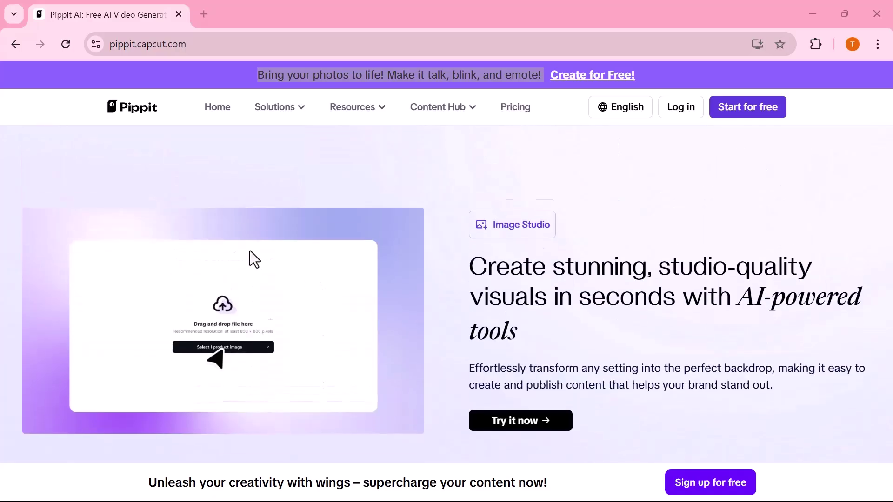
pyautogui.scroll(-5, 250, 250)
pyautogui.scroll(-3, 250, 250)
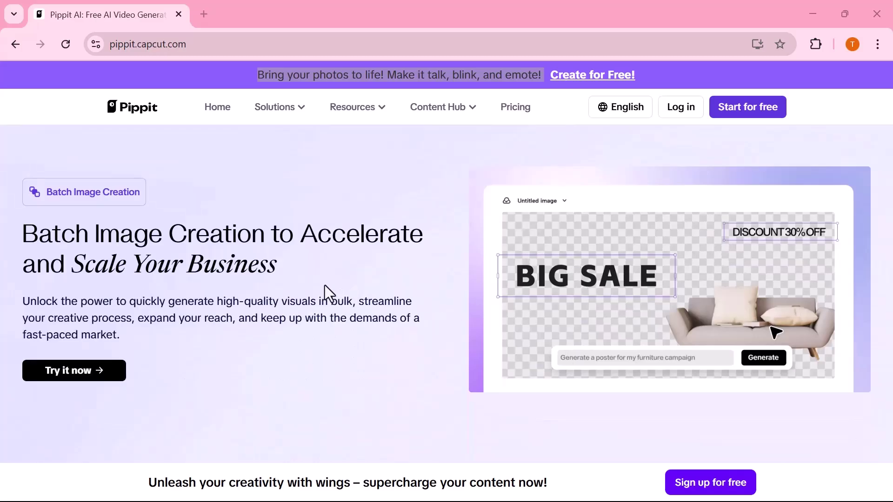
pyautogui.scroll(-5, 324, 286)
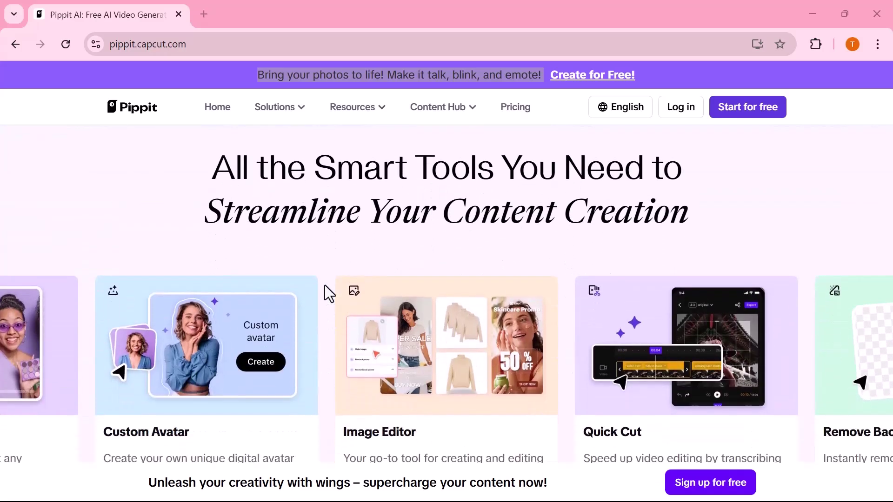
pyautogui.scroll(-1, 325, 285)
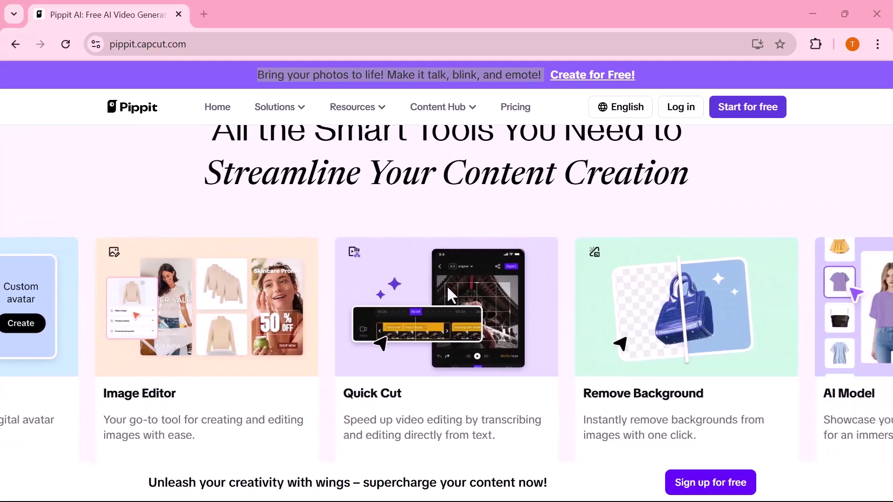
pyautogui.scroll(-3, 447, 288)
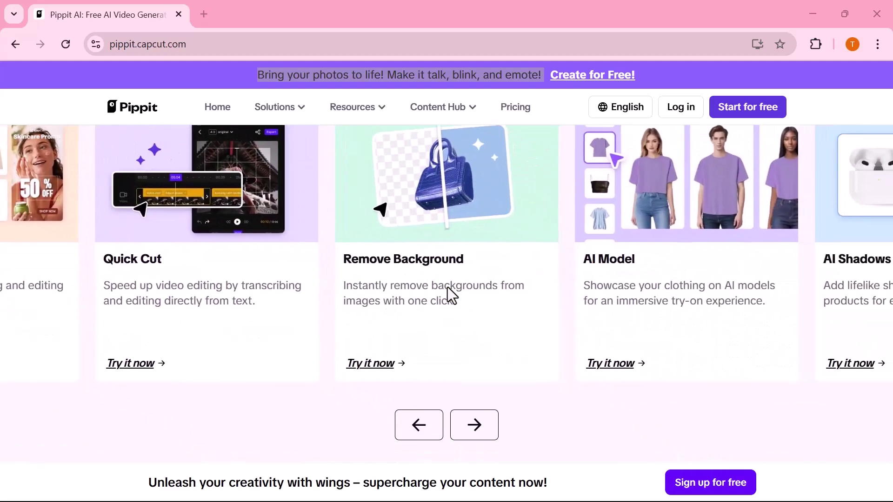
pyautogui.scroll(-9, 448, 288)
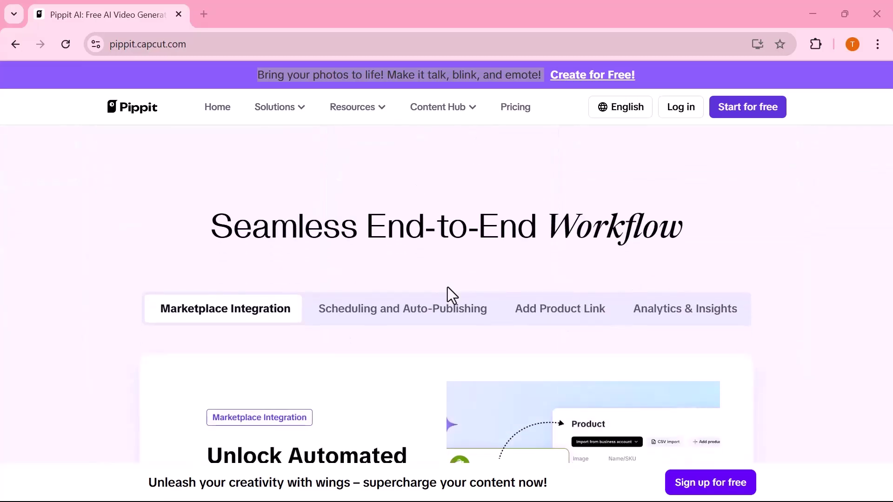
pyautogui.scroll(-3, 448, 293)
pyautogui.click(690, 112)
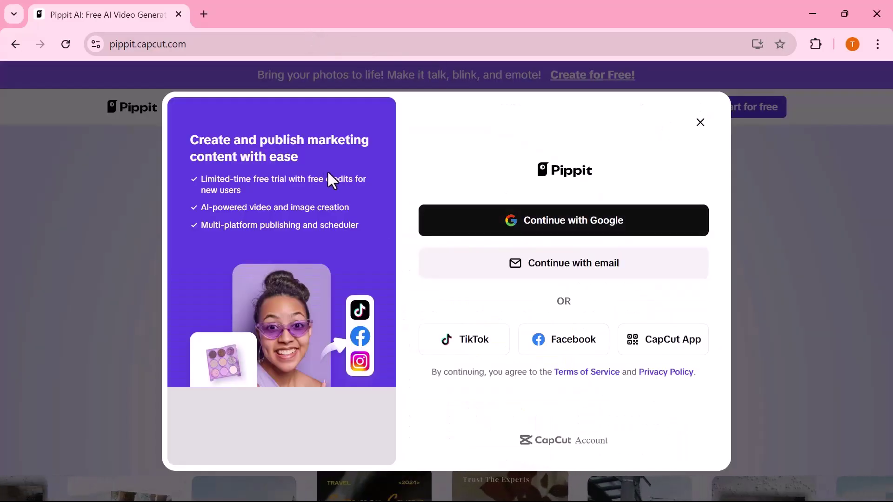
pyautogui.click(449, 224)
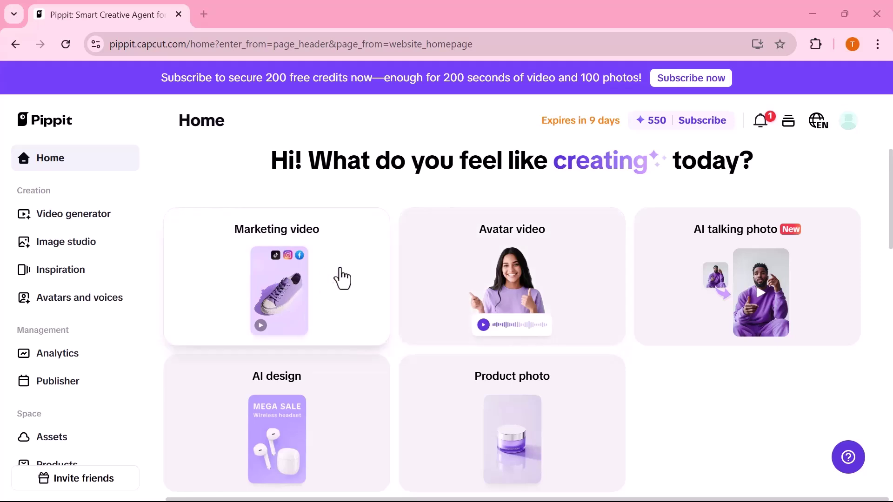
pyautogui.click(277, 291)
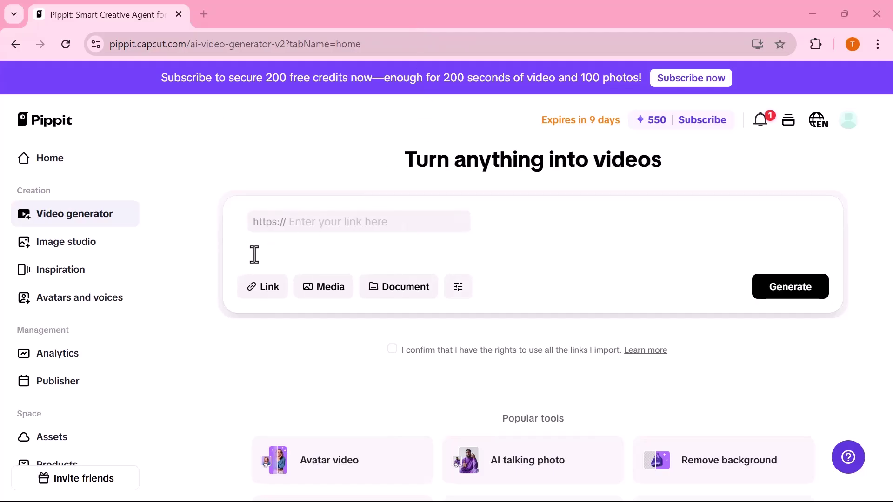
pyautogui.click(333, 302)
pyautogui.click(346, 222)
pyautogui.write('www.nike.com/')
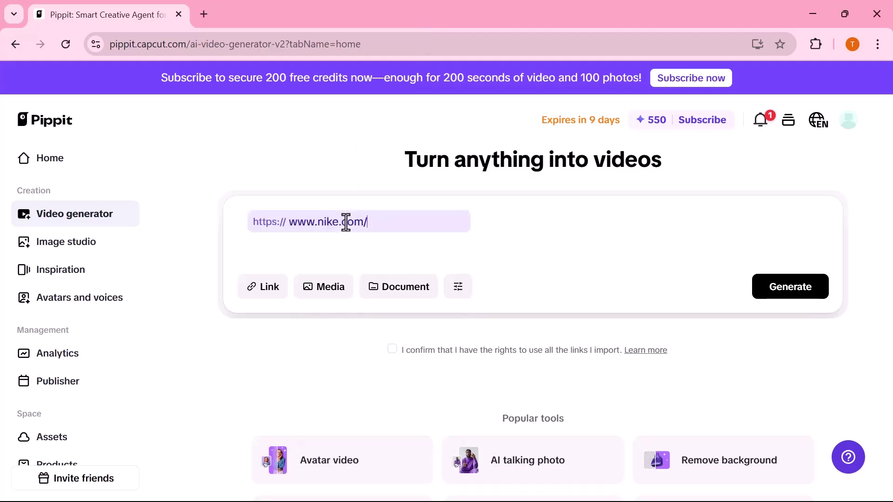
pyautogui.click(800, 296)
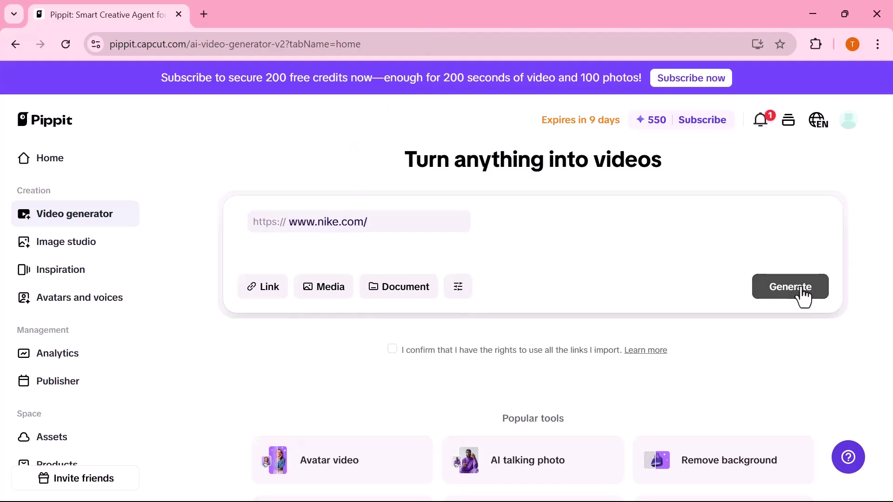
# - Confirm analysing the Nike link and accept the Nike Collection video info
pyautogui.click(573, 379)
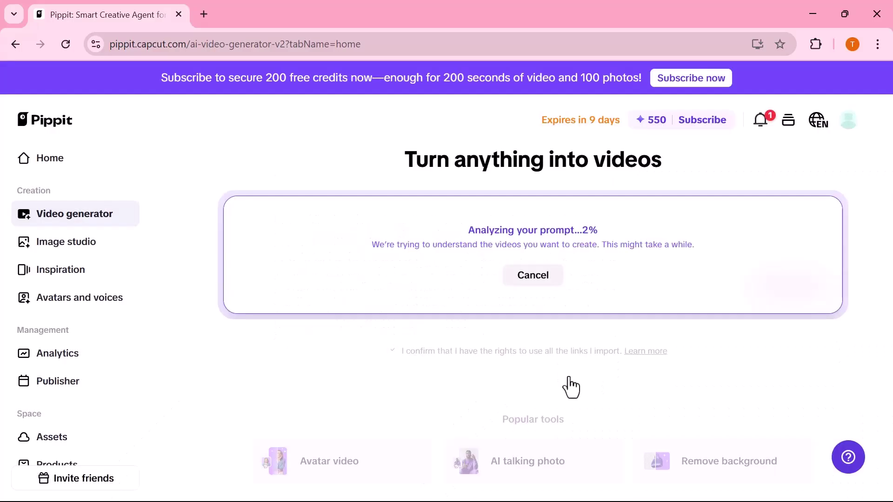
pyautogui.click(767, 250)
pyautogui.scroll(-1, 494, 253)
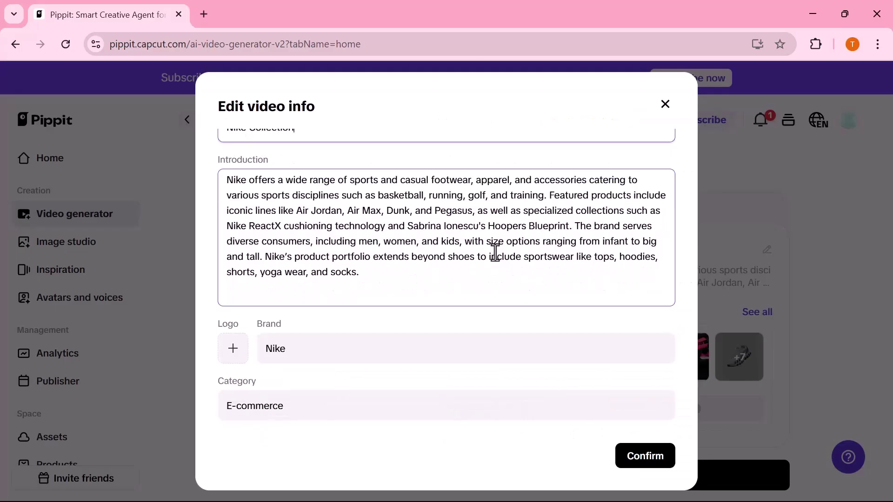
pyautogui.click(638, 468)
# - Preview and select AI-recommended clips, including the 00:10 white-sneaker clip, for the video's media
pyautogui.click(395, 409)
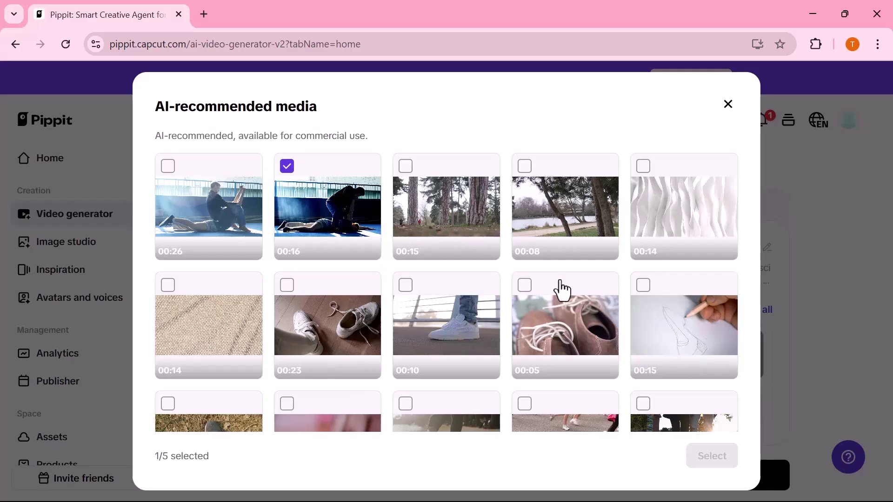
pyautogui.click(484, 329)
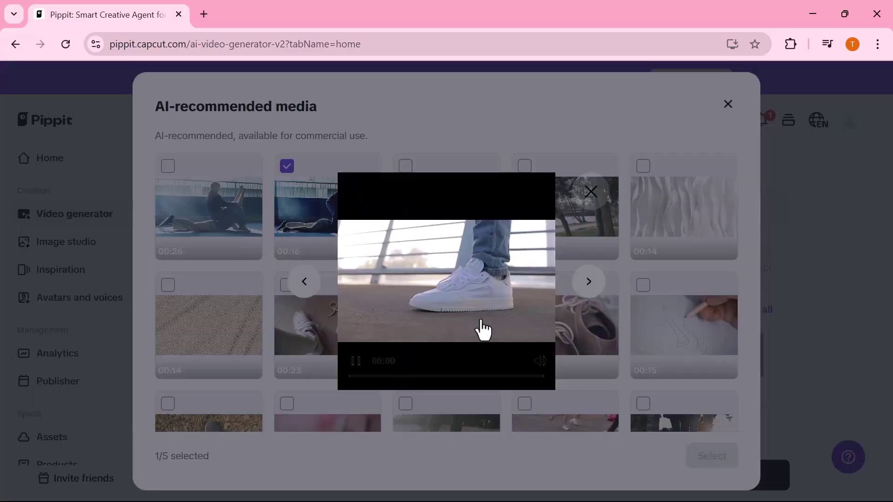
pyautogui.click(356, 362)
pyautogui.click(796, 309)
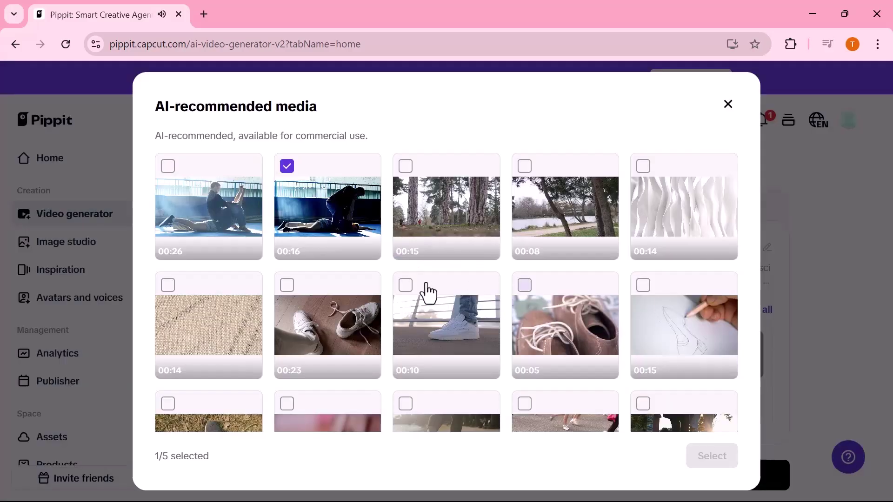
pyautogui.click(407, 287)
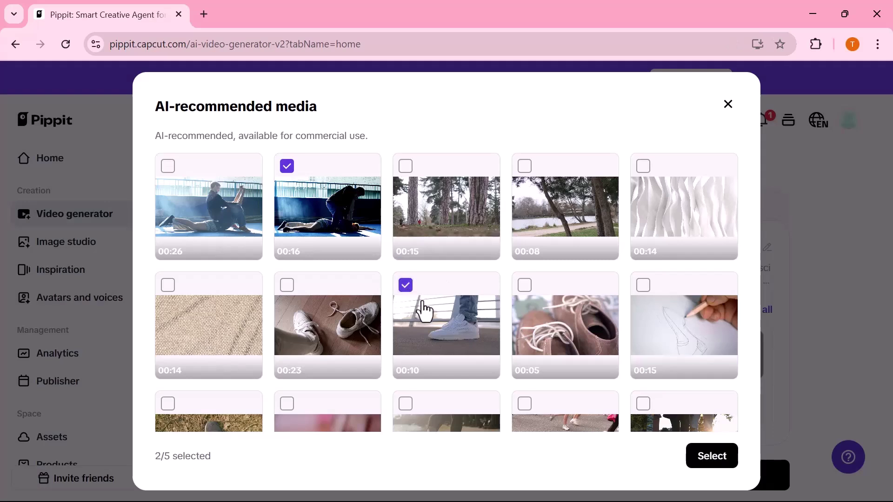
pyautogui.scroll(-3, 423, 309)
pyautogui.scroll(-1, 423, 310)
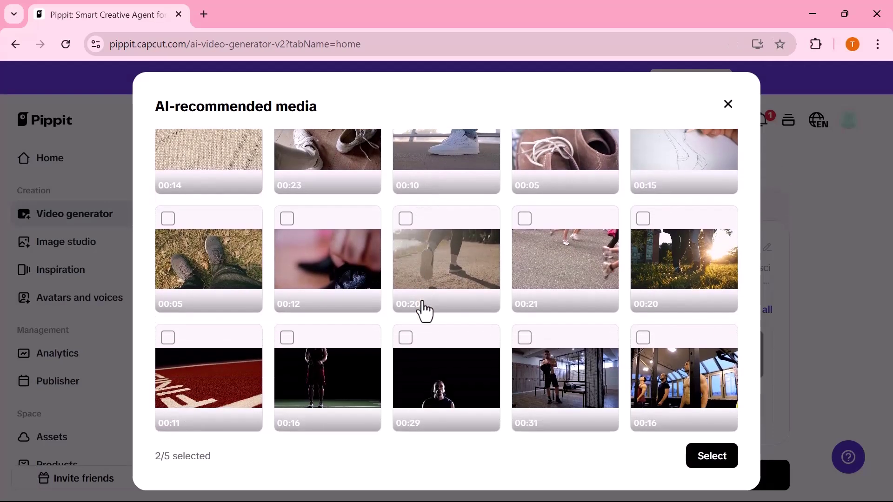
pyautogui.press('Escape')
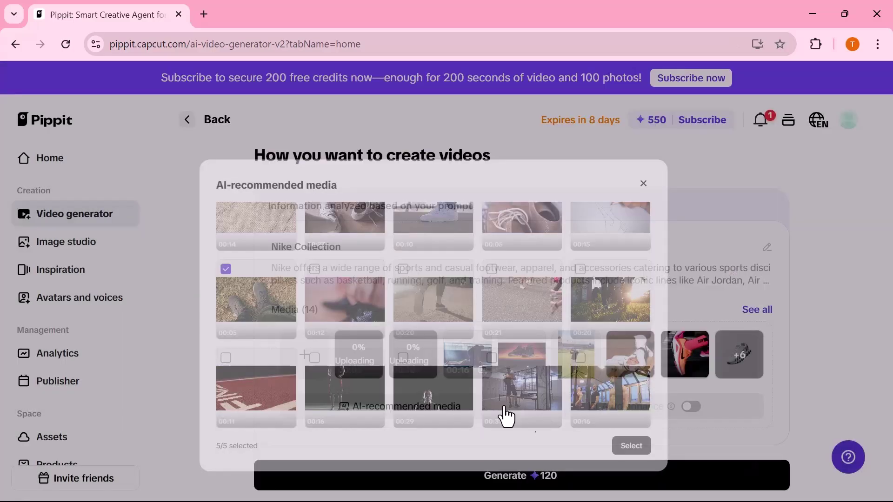
pyautogui.scroll(-5, 369, 384)
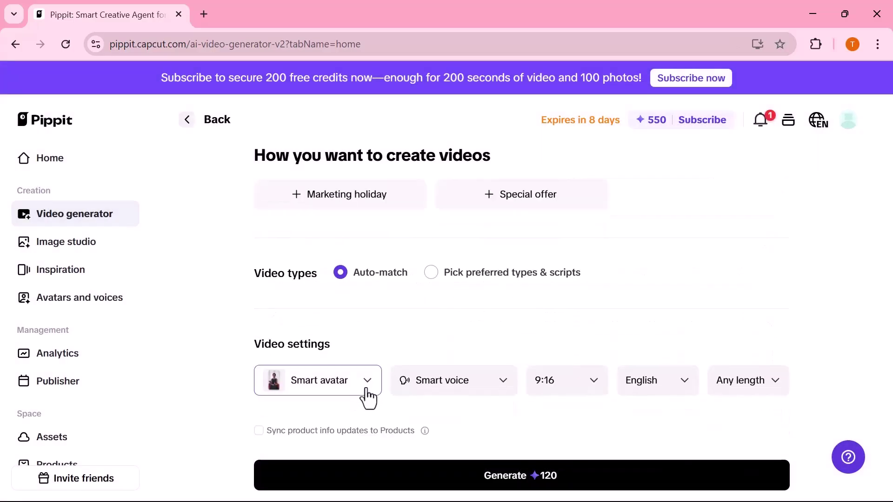
# - Open the avatar picker and look through its gender, age, figure, name, industry, scene, pose and outfit filters
pyautogui.click(367, 395)
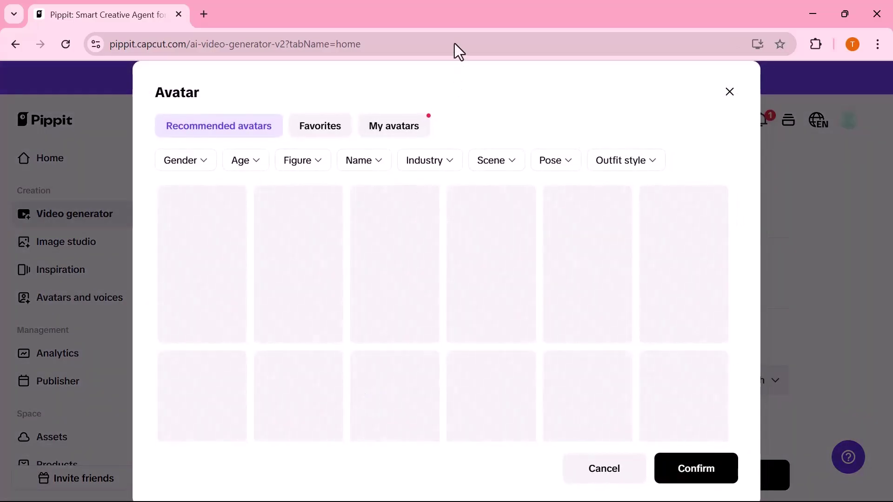
pyautogui.click(205, 162)
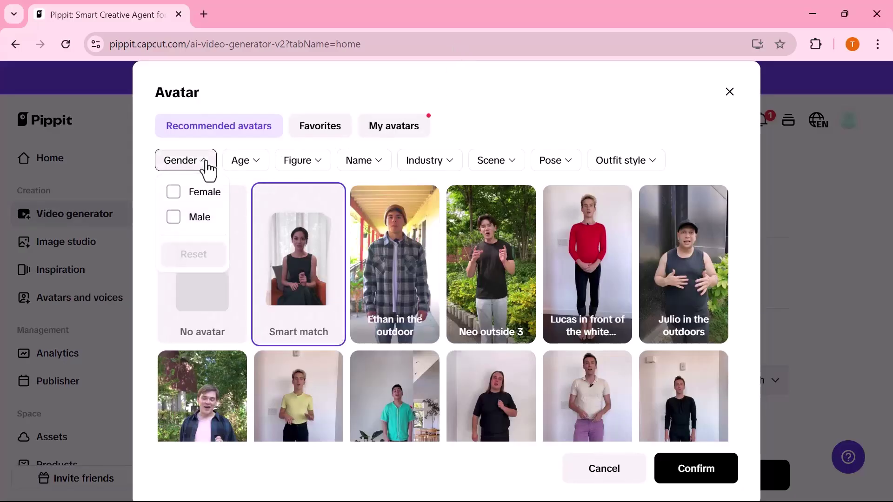
pyautogui.click(253, 162)
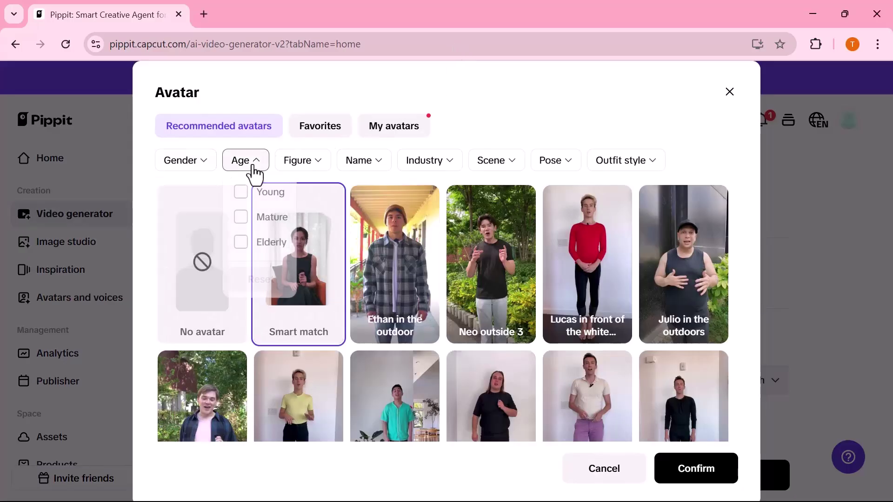
pyautogui.click(316, 171)
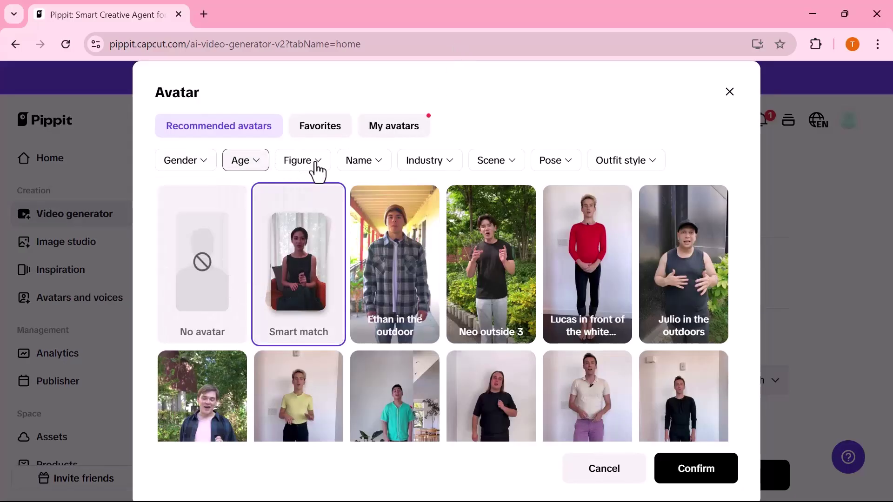
pyautogui.click(377, 174)
pyautogui.click(444, 173)
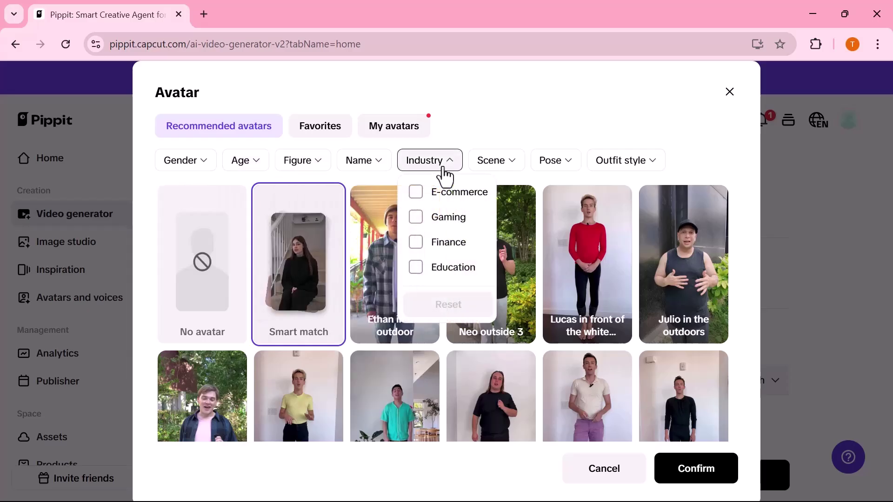
pyautogui.click(503, 170)
pyautogui.click(565, 174)
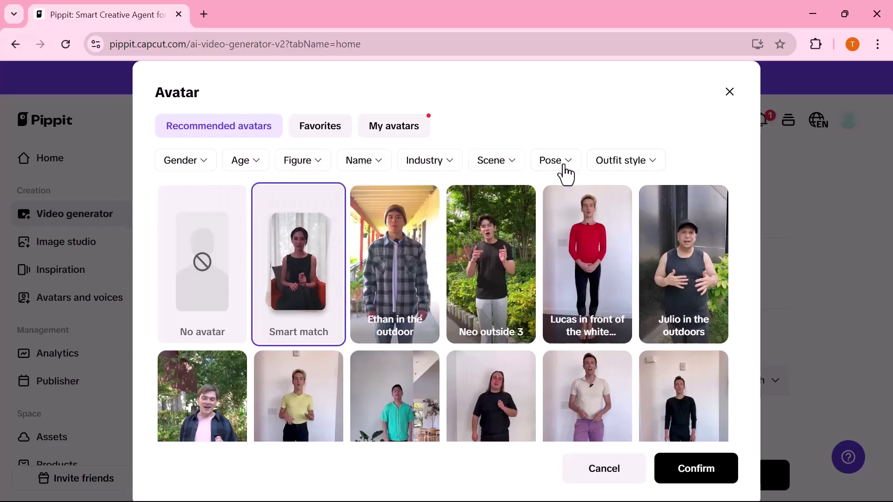
pyautogui.click(632, 176)
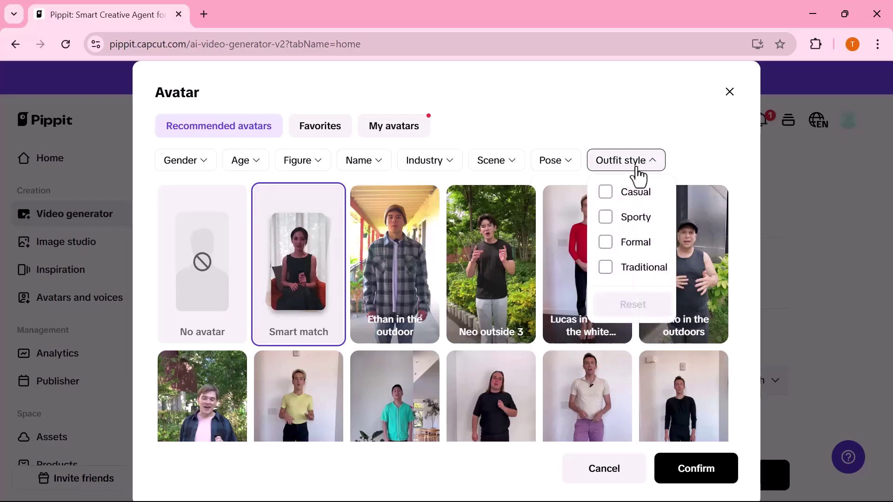
# - Filter avatars to Female and choose Sena at a makeup table
pyautogui.click(211, 164)
pyautogui.click(204, 192)
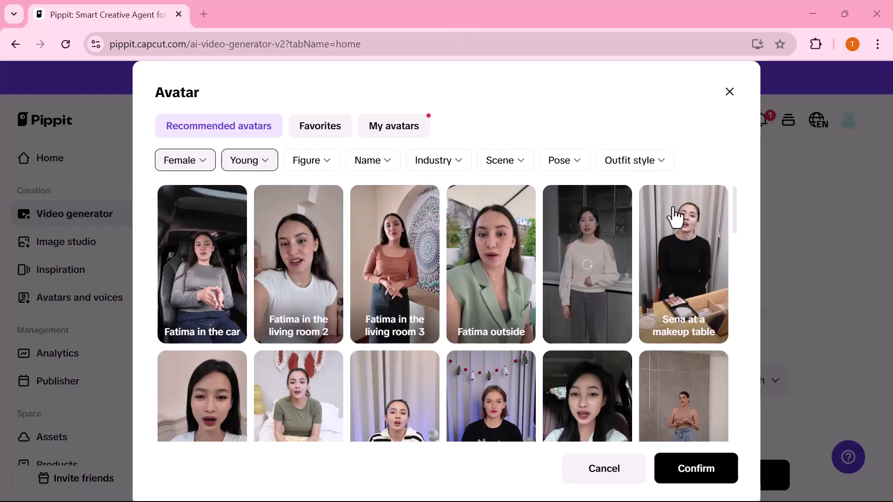
pyautogui.click(679, 258)
# - Confirm Sena, filter voices to Female, preview Fatima, and pick a Thandi voice
pyautogui.click(689, 470)
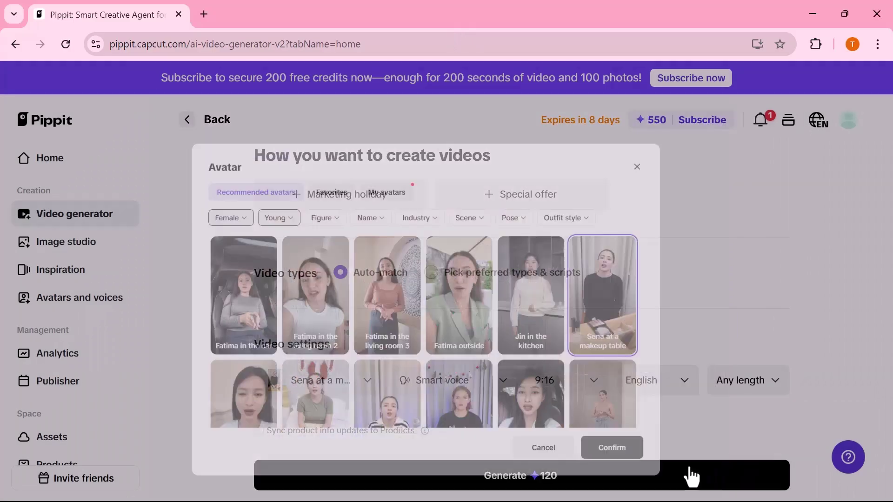
pyautogui.click(502, 391)
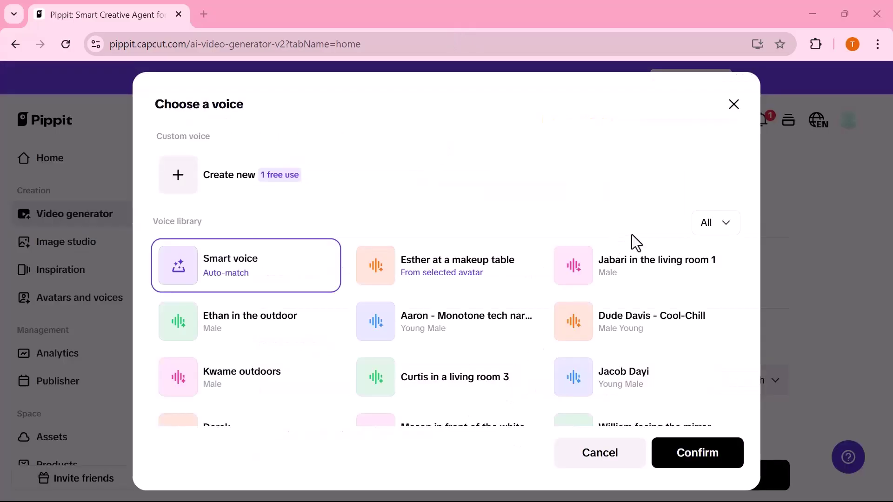
pyautogui.click(722, 234)
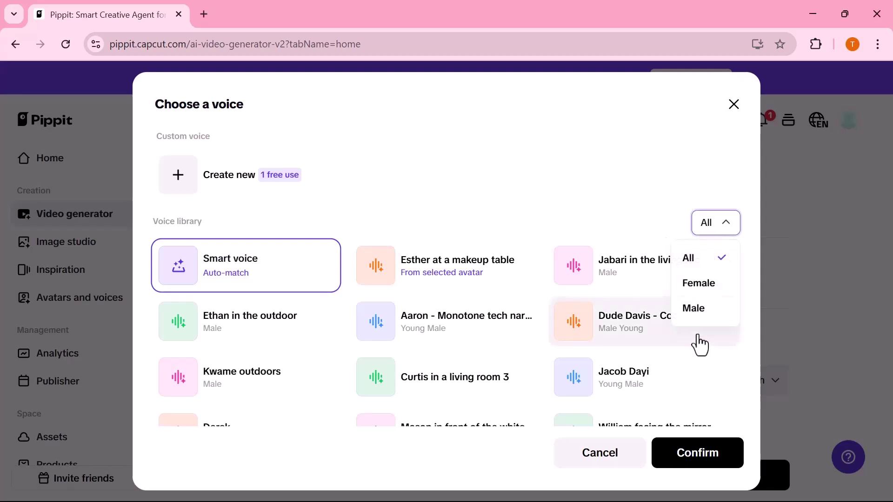
pyautogui.click(698, 283)
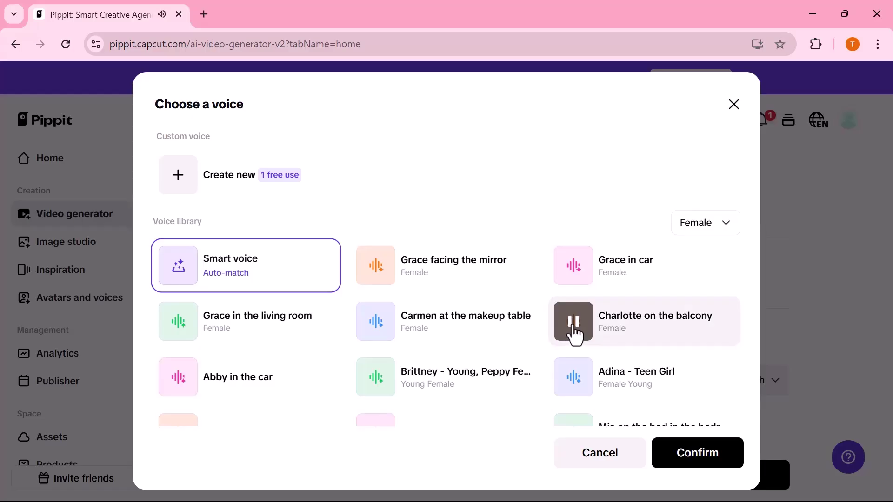
pyautogui.scroll(-5, 575, 344)
pyautogui.click(575, 358)
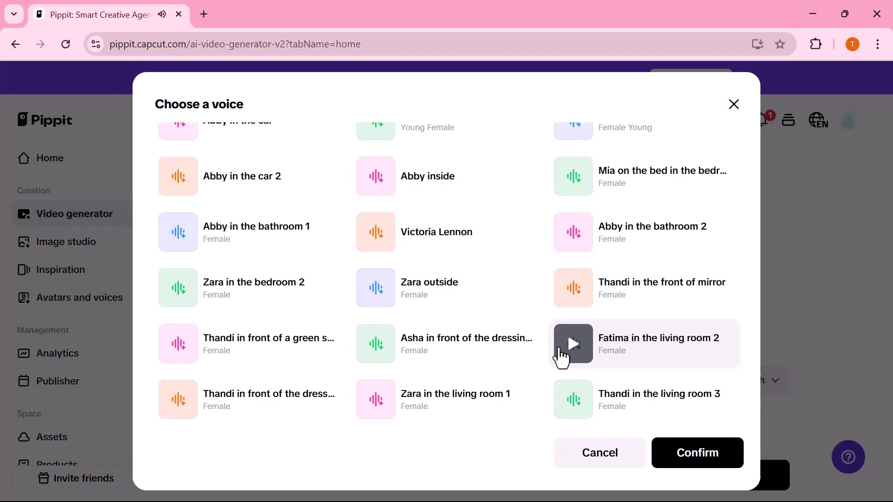
pyautogui.click(300, 361)
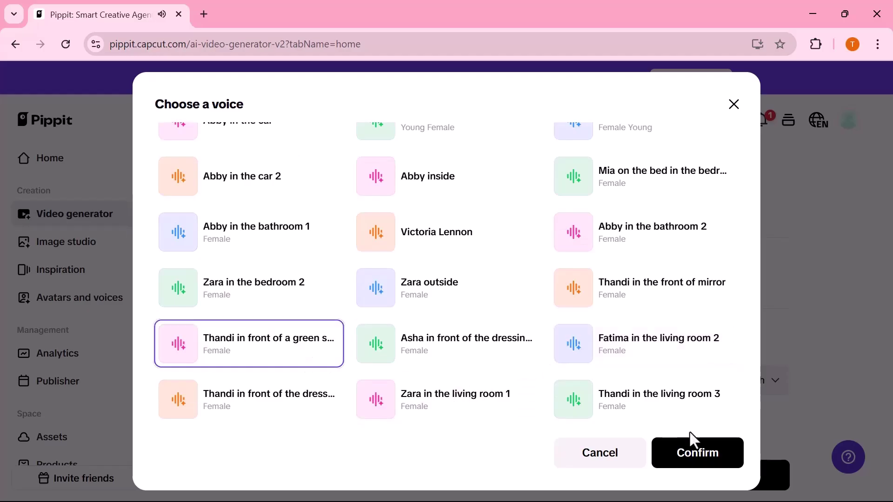
pyautogui.click(721, 462)
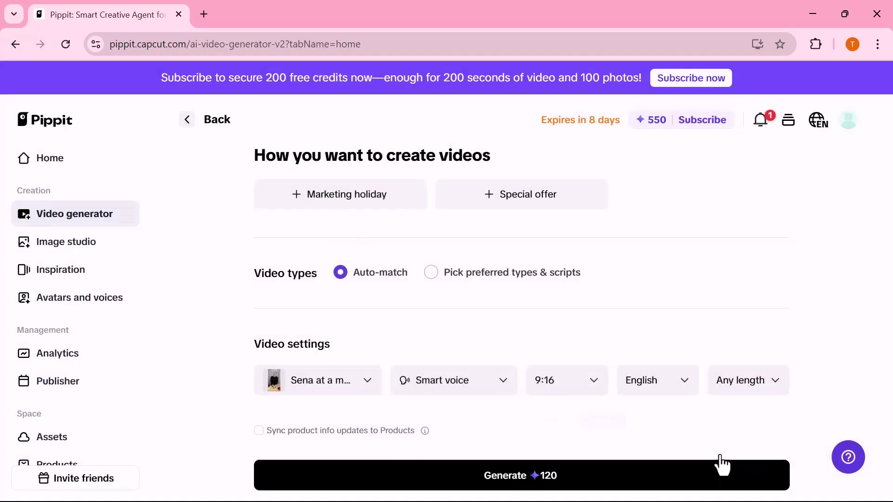
# - Keep the 9:16 aspect ratio and English as the narration language
pyautogui.click(594, 392)
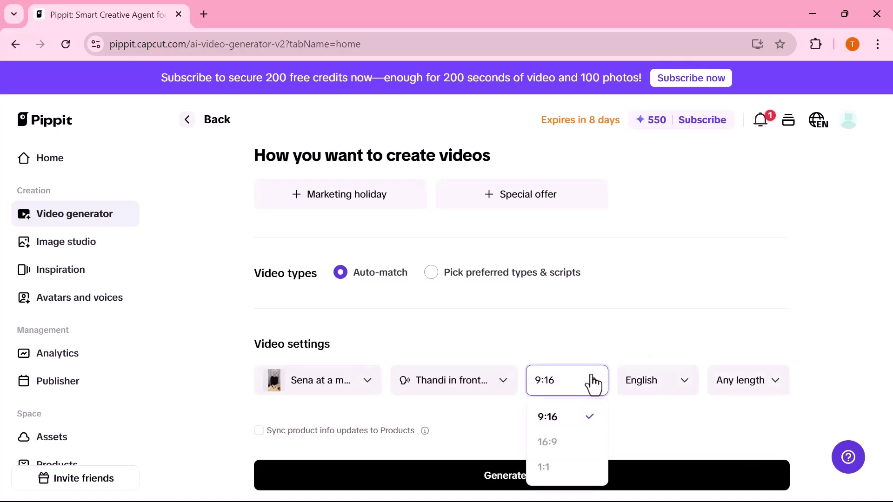
pyautogui.click(593, 381)
pyautogui.click(691, 394)
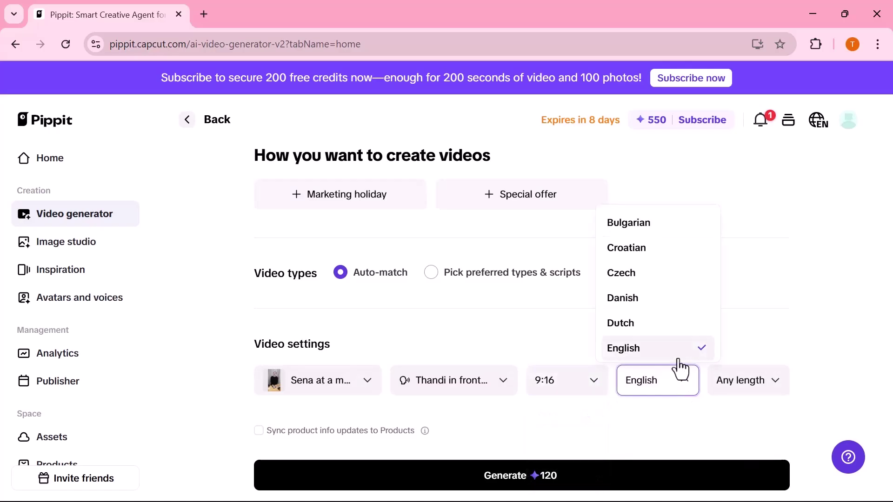
pyautogui.click(653, 352)
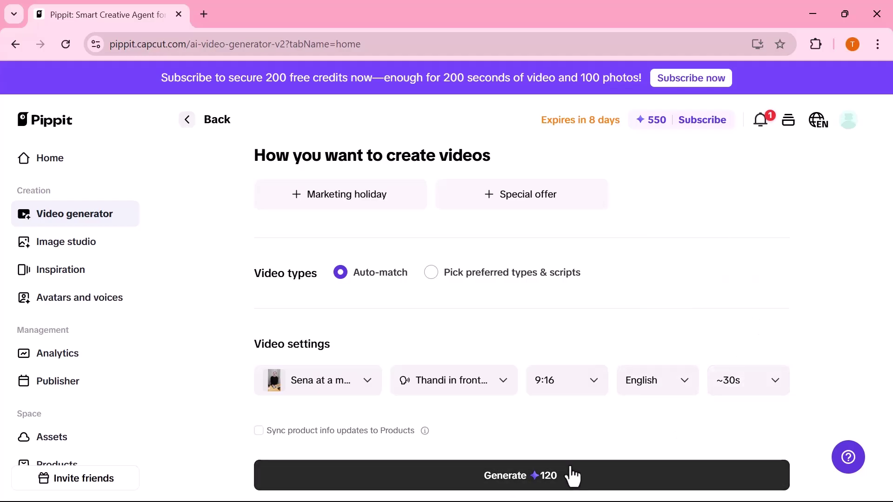
# - Generate the avatar videos, view the first one enlarged, and play the middle one
pyautogui.click(556, 486)
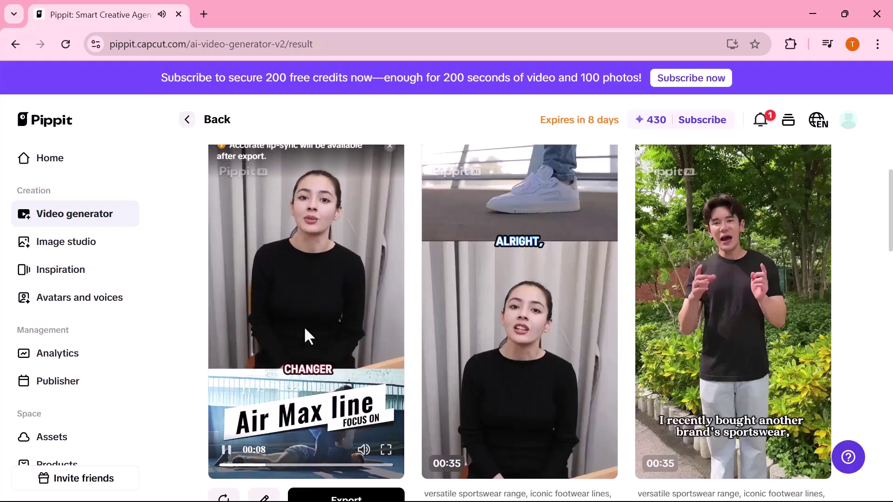
pyautogui.click(385, 449)
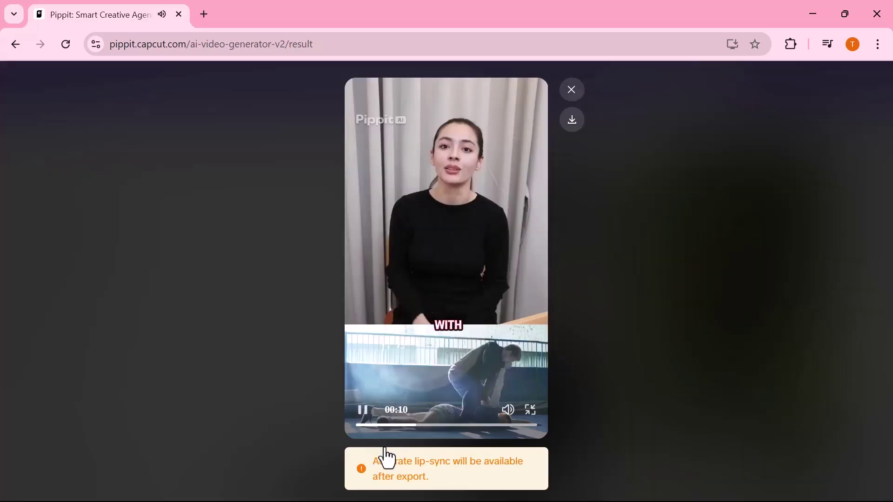
pyautogui.click(531, 416)
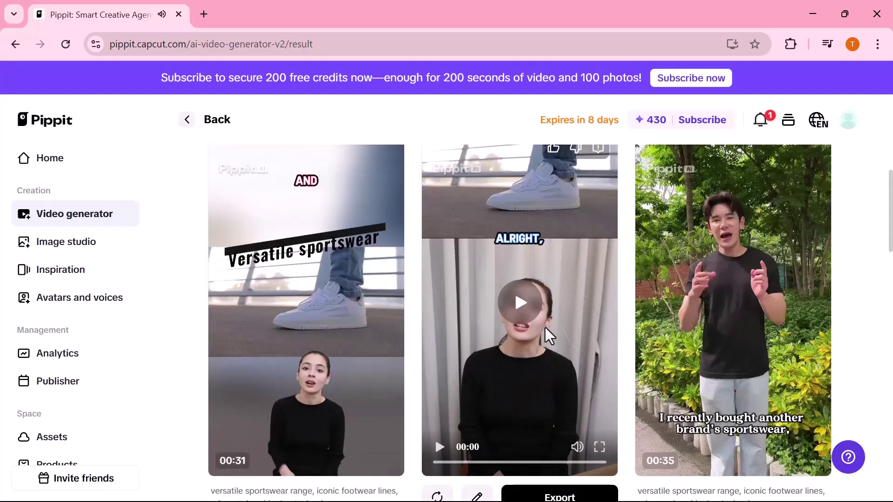
pyautogui.click(526, 316)
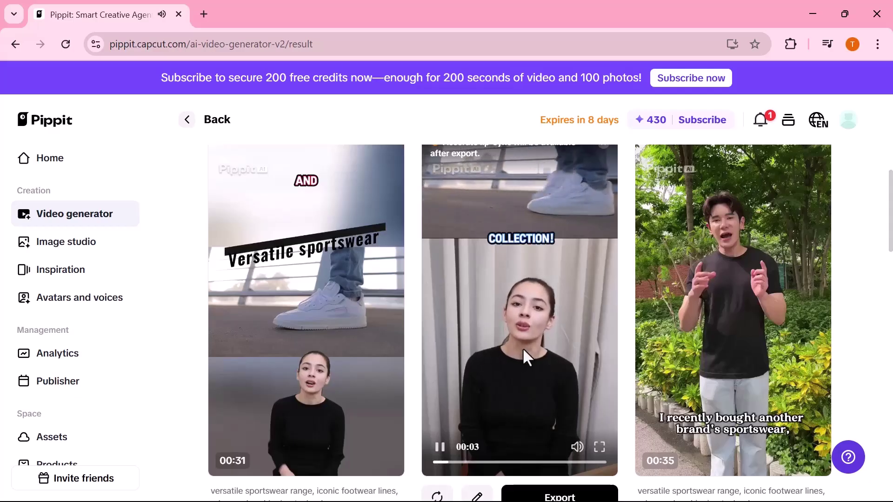
pyautogui.scroll(-1, 522, 347)
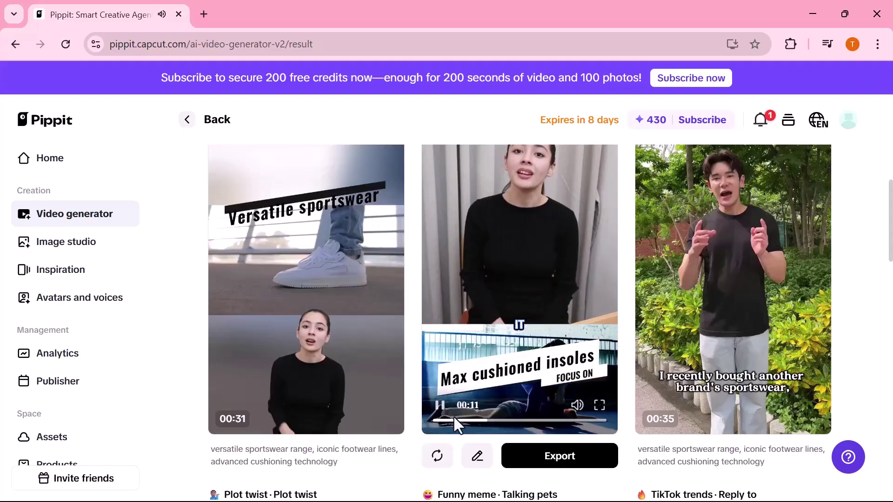
pyautogui.scroll(-2, 493, 372)
# - Export the middle video with Recommended quality, 30fps and MP4, dismissing the watermark tip
pyautogui.click(558, 385)
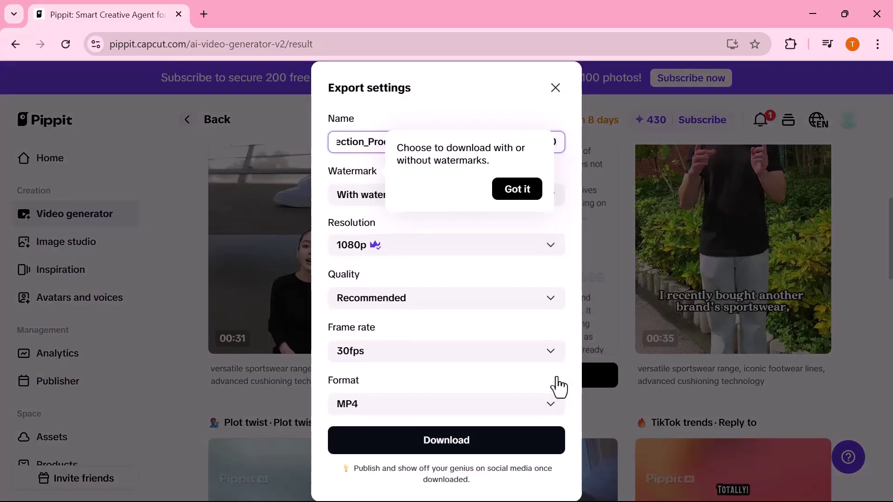
pyautogui.click(517, 188)
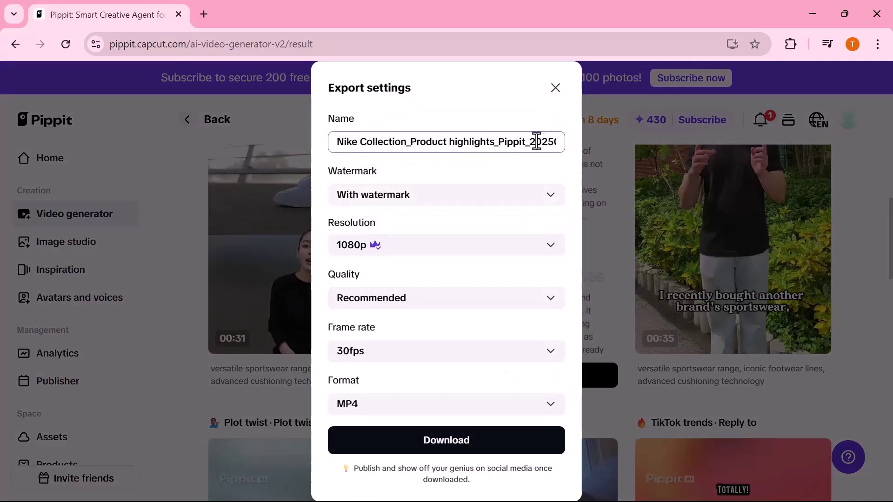
pyautogui.click(548, 309)
pyautogui.click(560, 356)
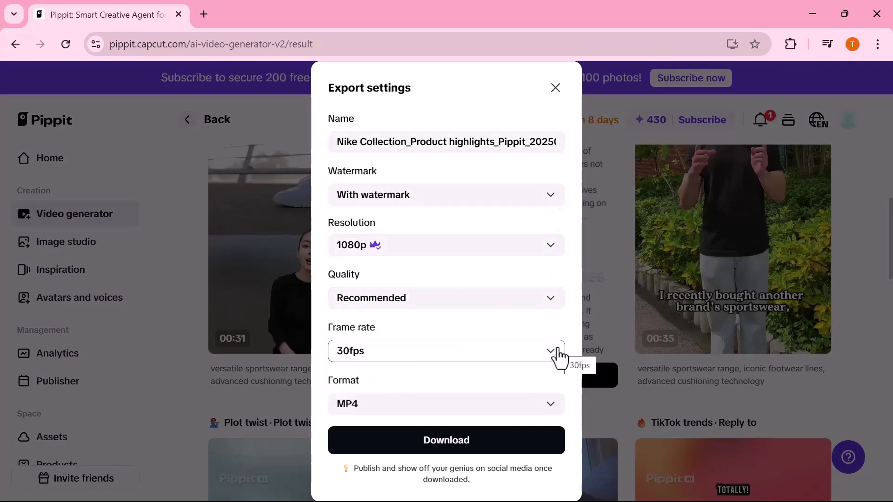
pyautogui.click(559, 357)
pyautogui.click(559, 359)
pyautogui.click(551, 410)
pyautogui.click(552, 410)
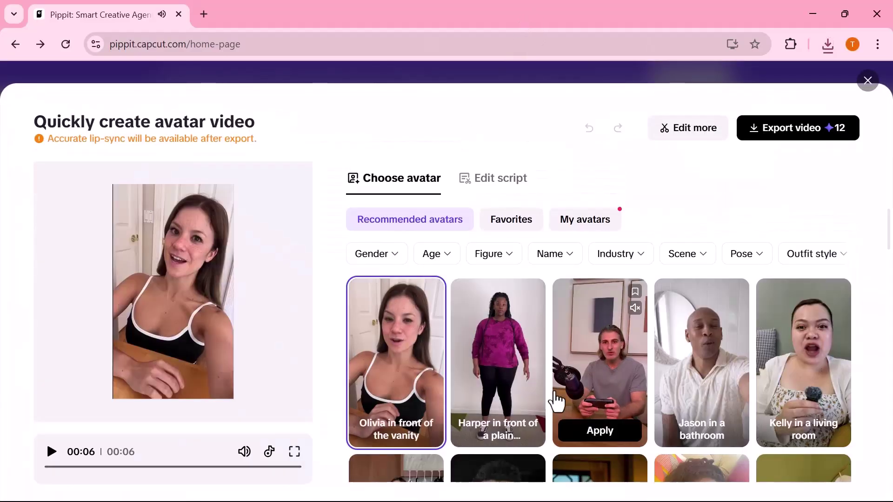
# - Look through the avatar gender, age, figure, name, industry, scene, pose and outfit style filters
pyautogui.scroll(-3, 554, 399)
pyautogui.scroll(-3, 556, 399)
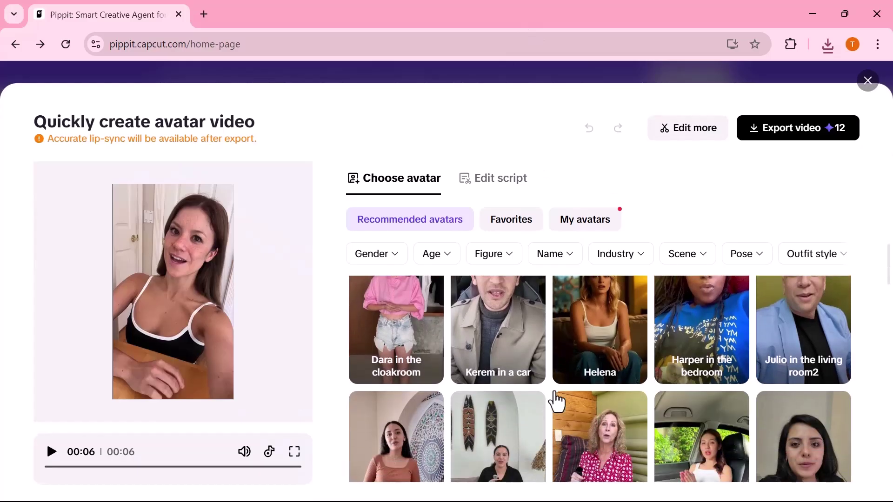
pyautogui.click(397, 260)
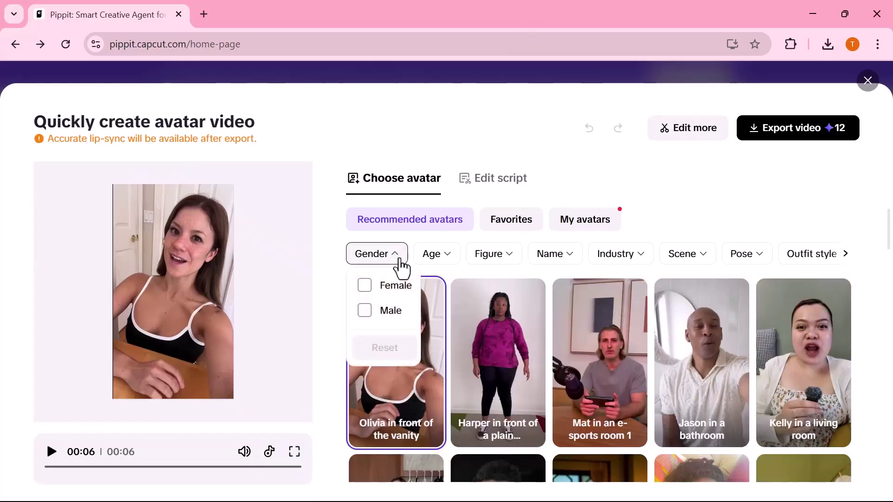
pyautogui.click(451, 261)
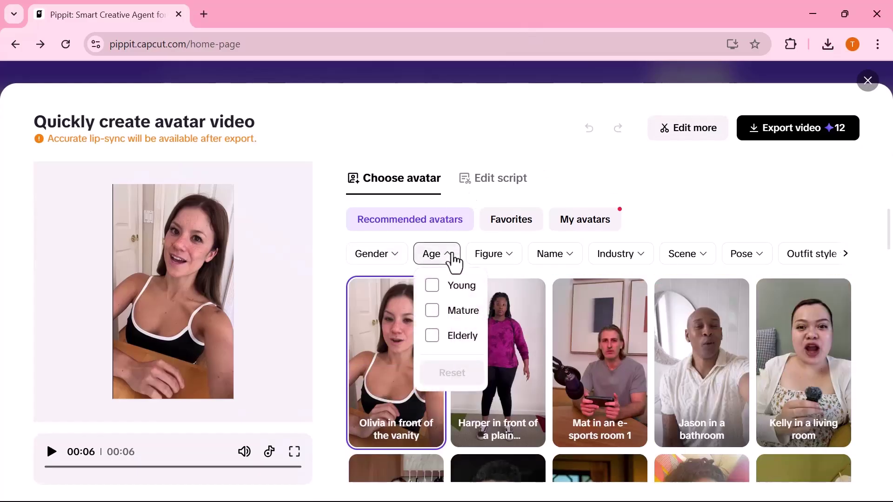
pyautogui.click(509, 259)
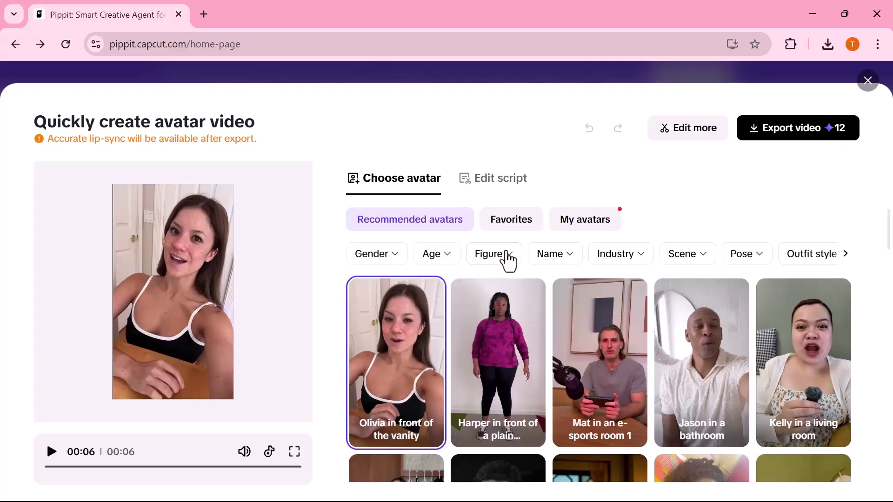
pyautogui.click(558, 259)
pyautogui.click(628, 261)
pyautogui.click(704, 259)
pyautogui.click(760, 261)
pyautogui.click(820, 259)
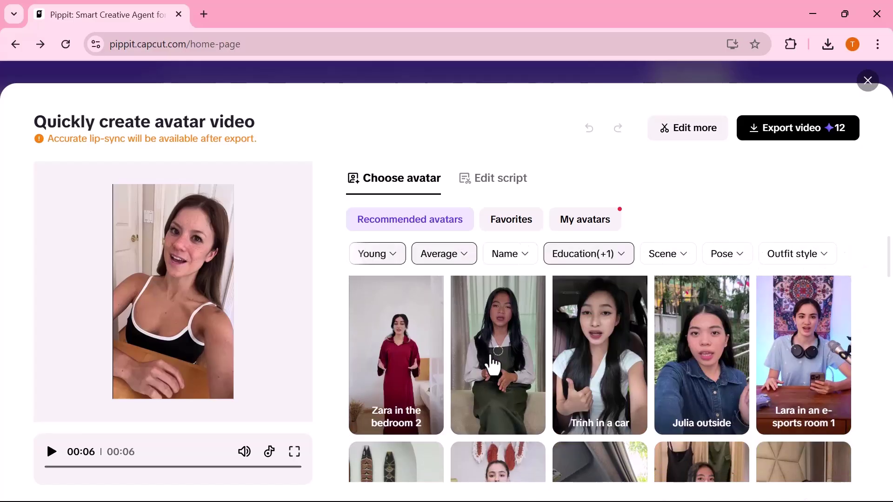
# - Switch the avatar to the woman in the maroon top, Angelica in the cloakroom
pyautogui.scroll(-3, 491, 362)
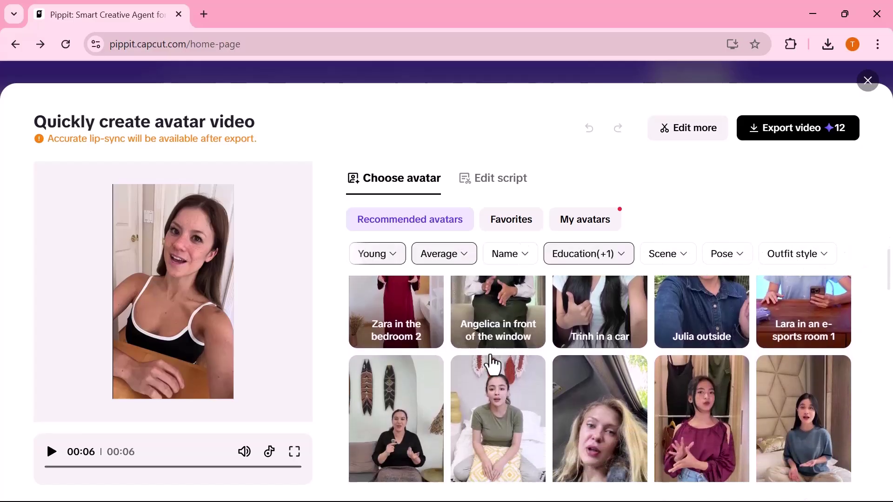
pyautogui.scroll(-2, 492, 363)
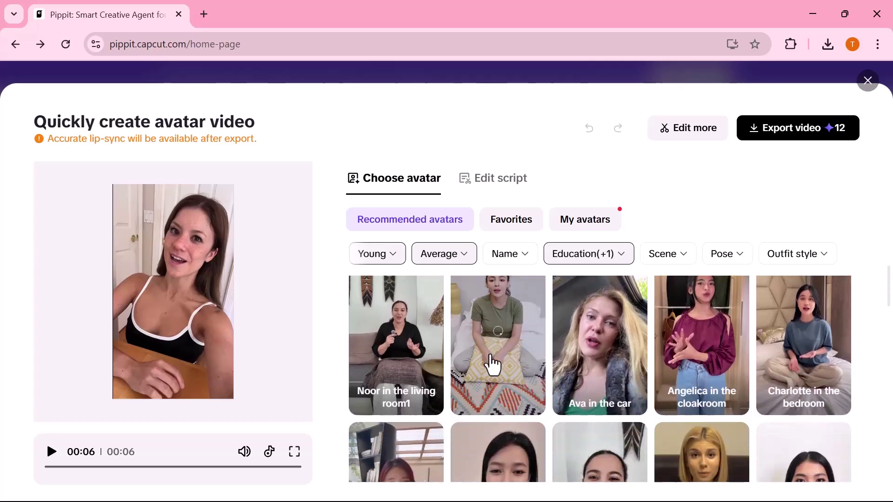
pyautogui.click(706, 347)
# - Paste the 'Your style is pure fire' script and add 3-second pauses at its end
pyautogui.click(500, 181)
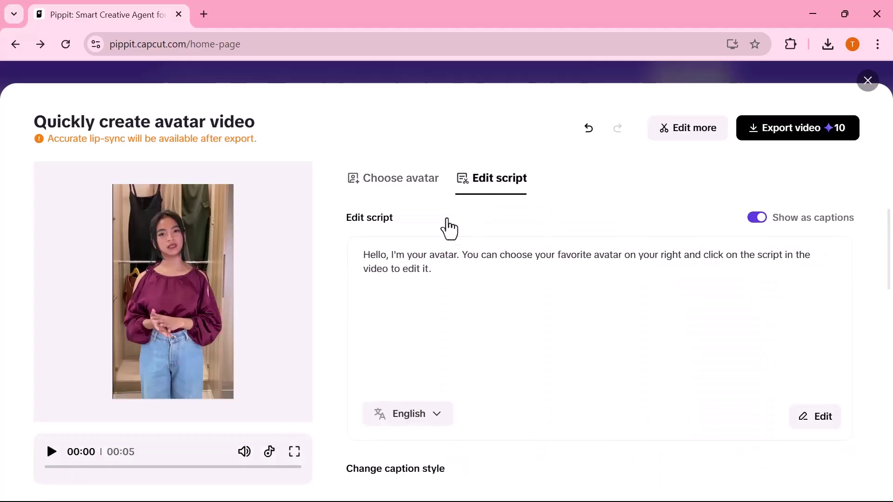
pyautogui.click(391, 261)
pyautogui.write('Your style is pure fire — effortlessly bold, unapologetically unique. Every outfit you wear speaks confidence, class, and creativity. It’s not just fashion, it’s a whole vibe — turning heads, setting trends, and leaving a mark without saying a word. You don’t follow style… you define it.')
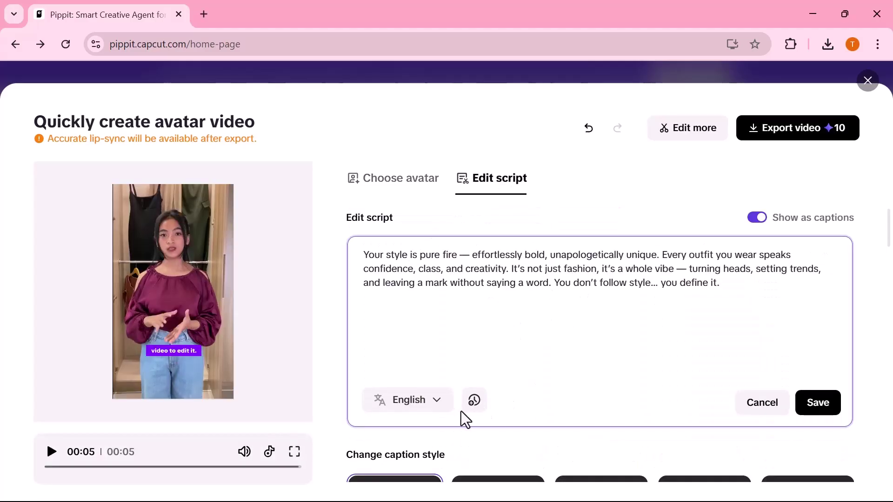
pyautogui.click(438, 409)
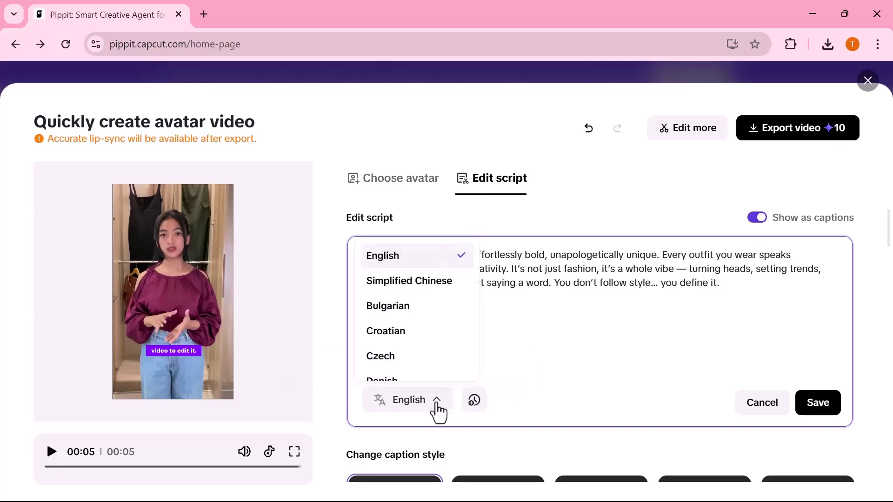
pyautogui.click(474, 401)
pyautogui.click(474, 401)
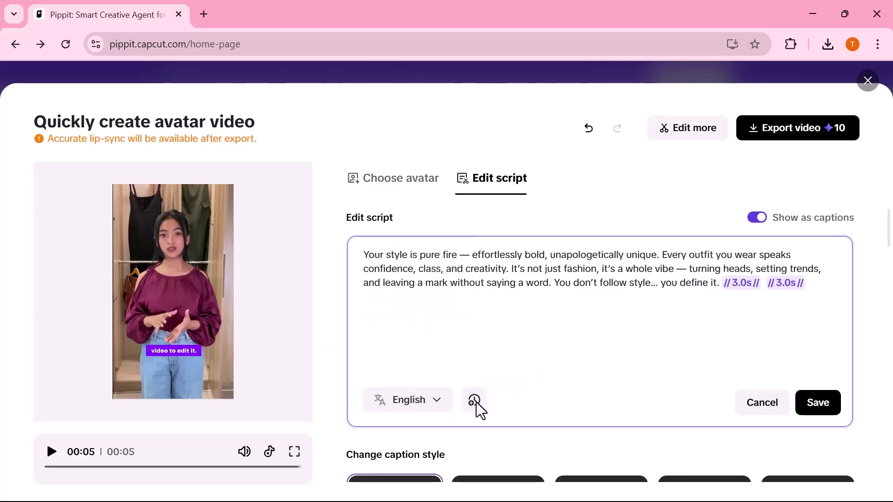
# - Apply the green highlighted caption style and bring up the avatar video's export settings
pyautogui.scroll(-10, 621, 396)
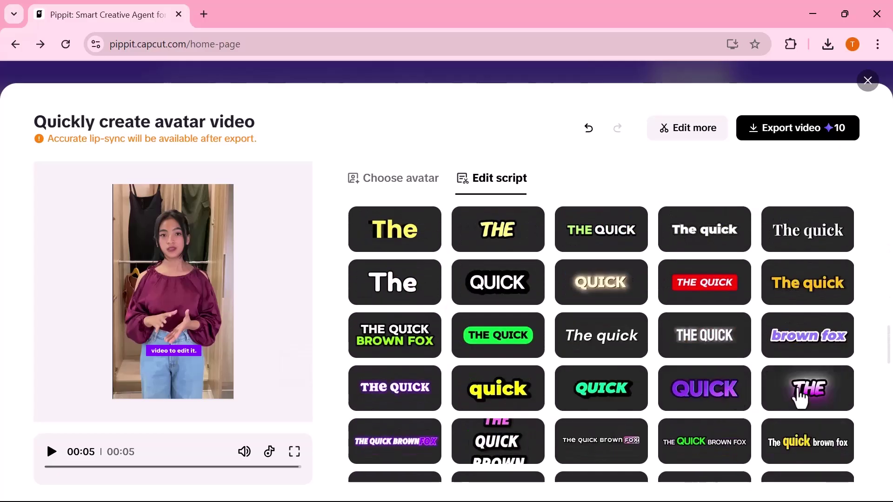
pyautogui.click(799, 399)
pyautogui.click(501, 344)
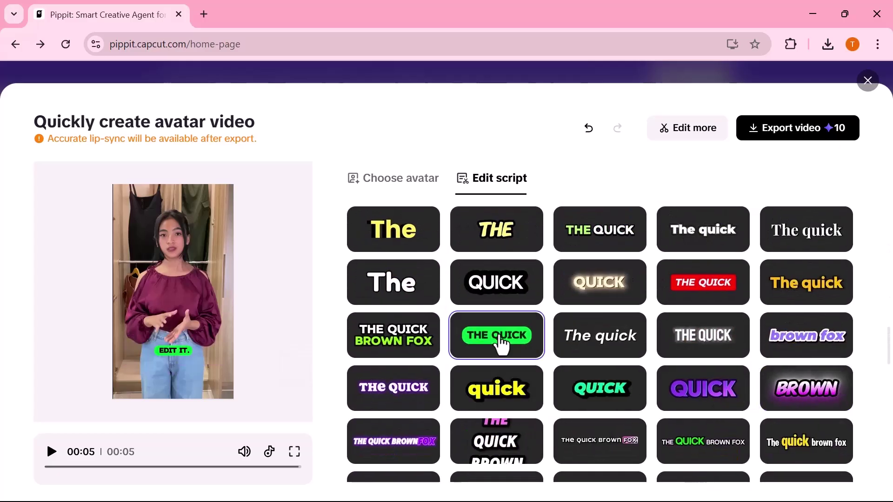
pyautogui.click(779, 131)
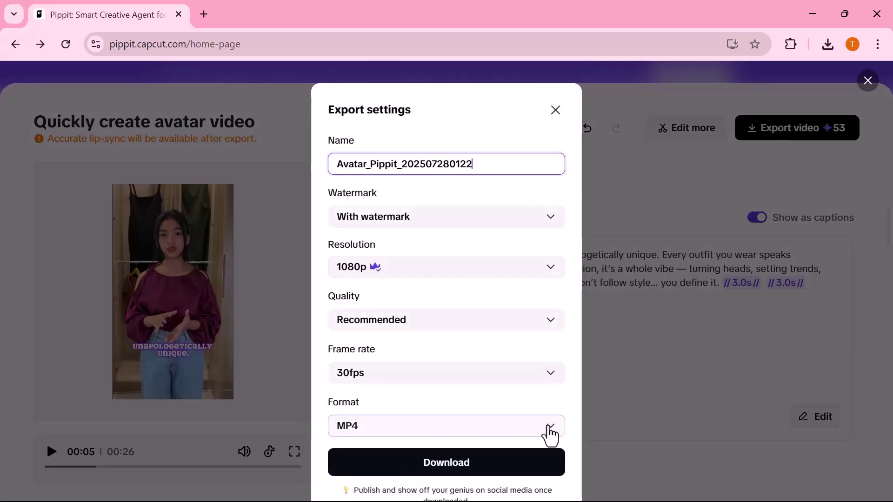
# - Download the avatar video as Avatar_Pippit_202507280122.mp4 and play it back in the preview
pyautogui.click(524, 461)
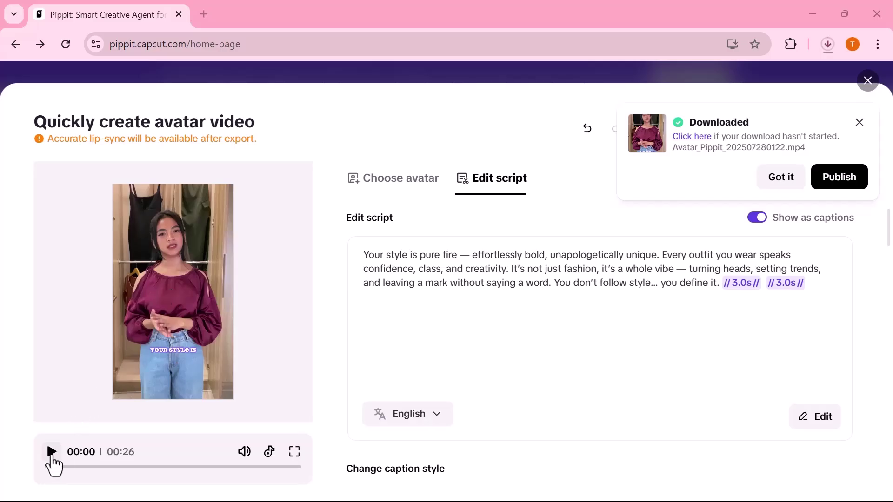
pyautogui.click(51, 452)
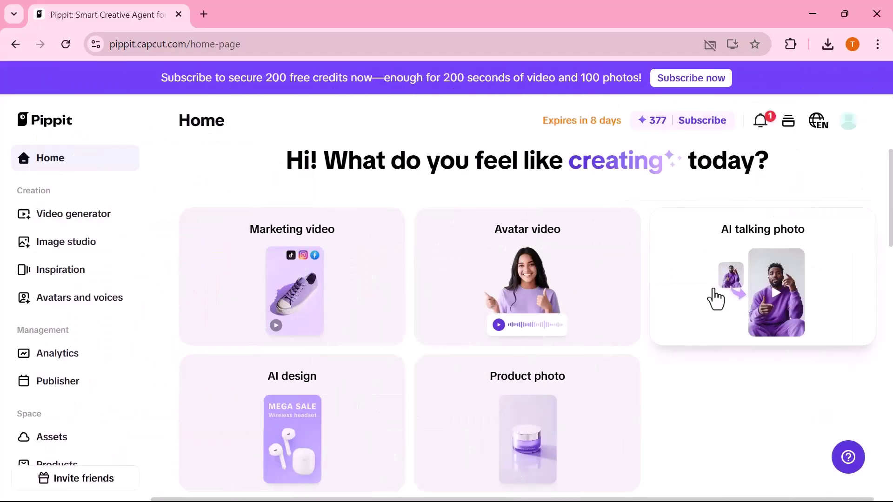
# - Upload and crop the boy photo pexels-pixabay-208134 in a new AI talking photo, then proceed
pyautogui.click(716, 298)
pyautogui.scroll(-5, 446, 340)
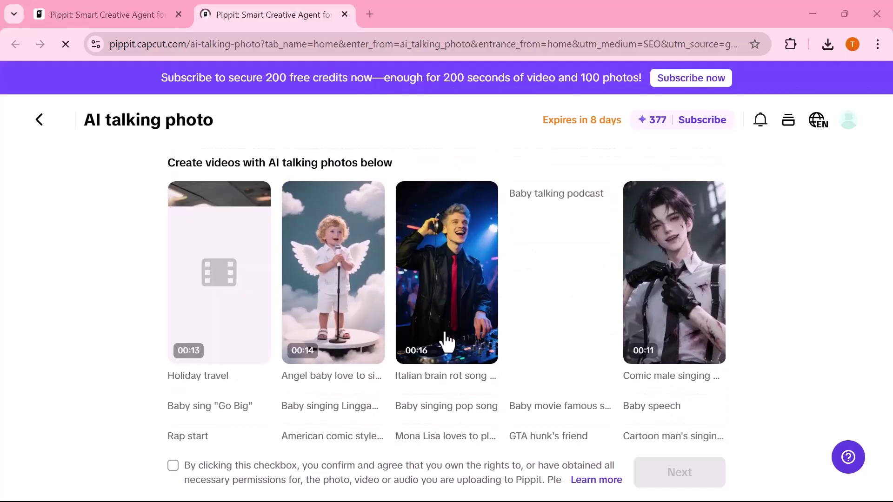
pyautogui.scroll(5, 446, 341)
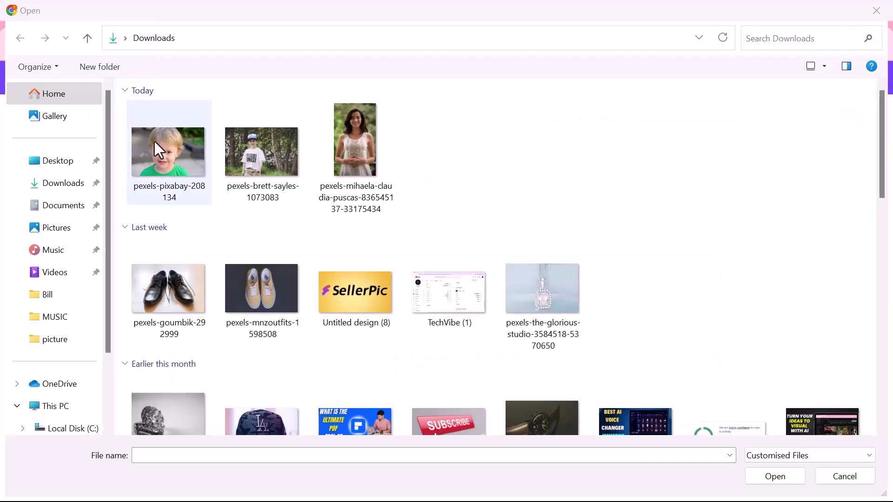
pyautogui.click(167, 159)
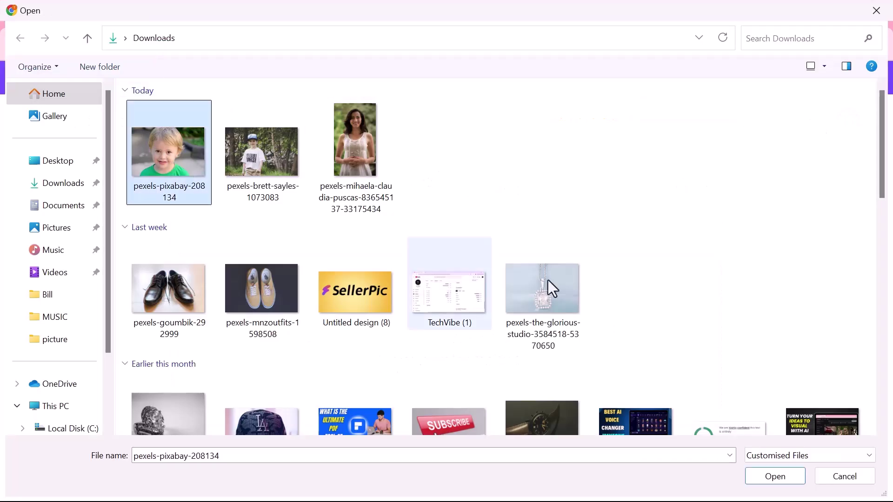
pyautogui.click(772, 480)
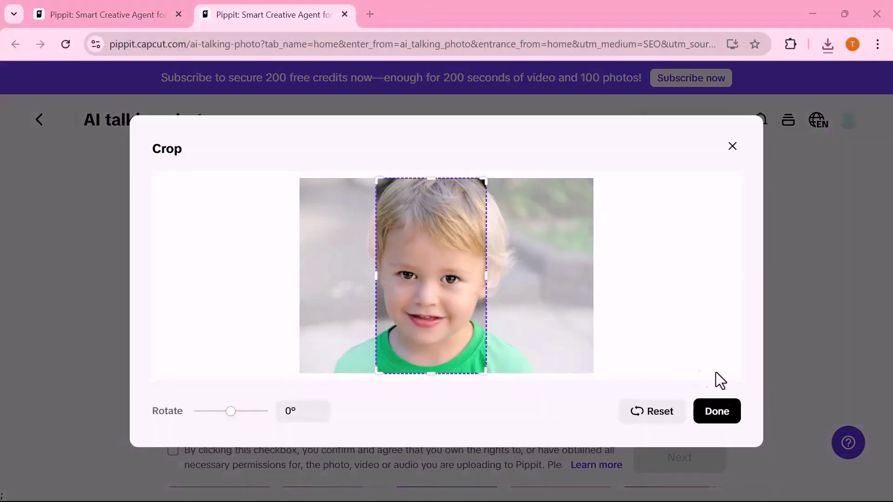
pyautogui.click(716, 412)
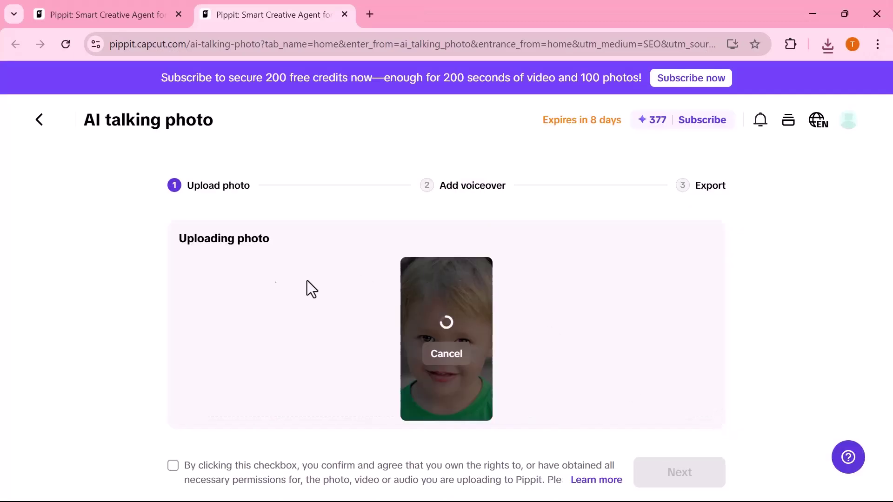
pyautogui.click(673, 463)
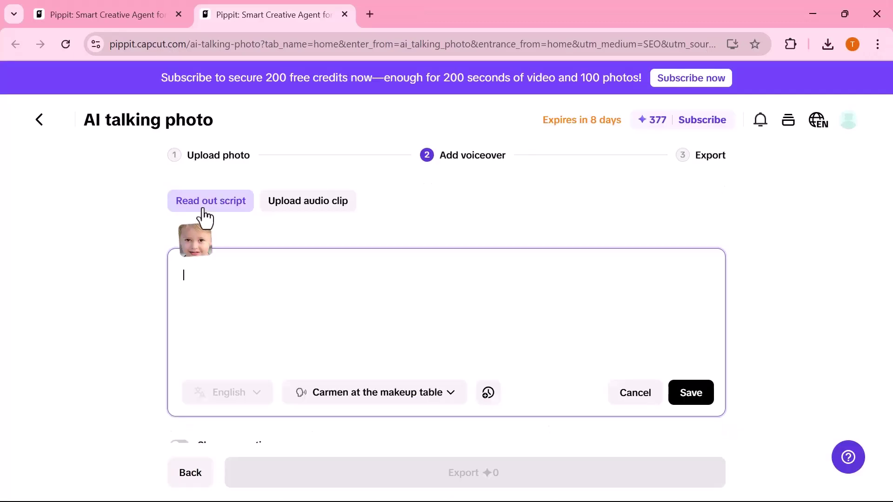
# - Switch the voiceover to Read out script and paste the curious-boy-and-talking-cat script
pyautogui.click(287, 207)
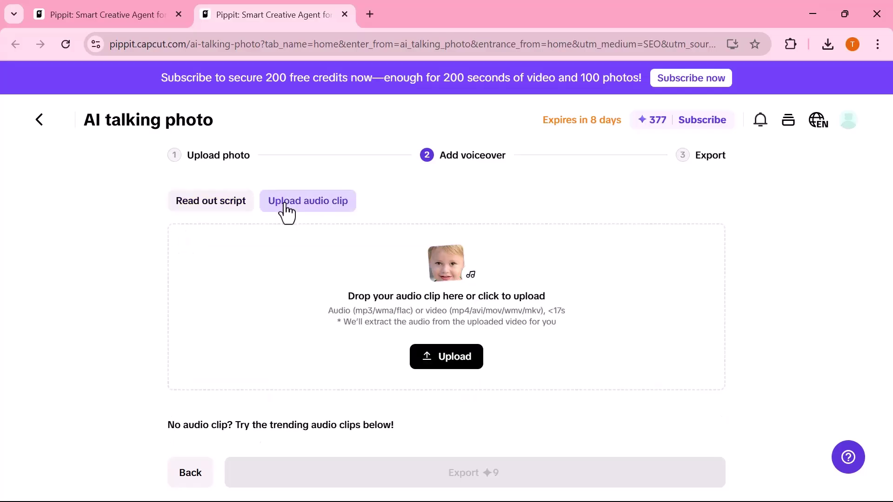
pyautogui.click(228, 202)
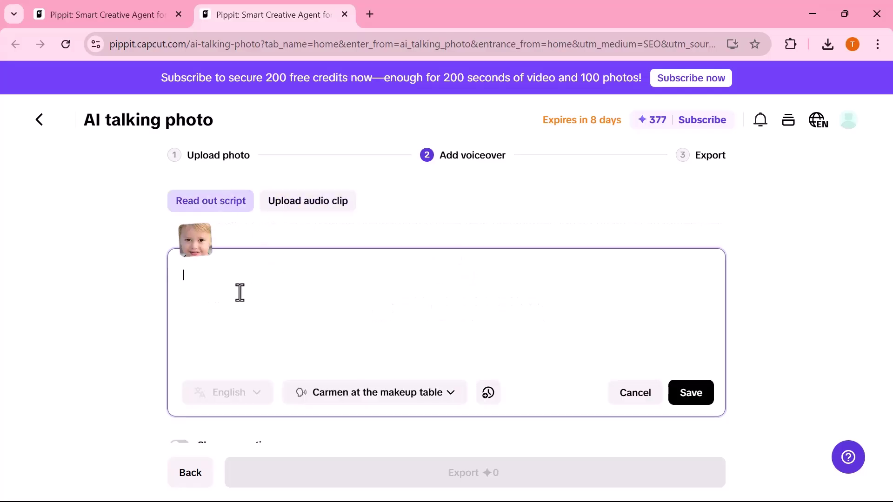
pyautogui.write('A colorful cartoon showing a curious little boy with big round glasses and his mischievous talking cat. They explore a magical city full of flying cars, talking trees, and funny creatures.')
pyautogui.click(259, 401)
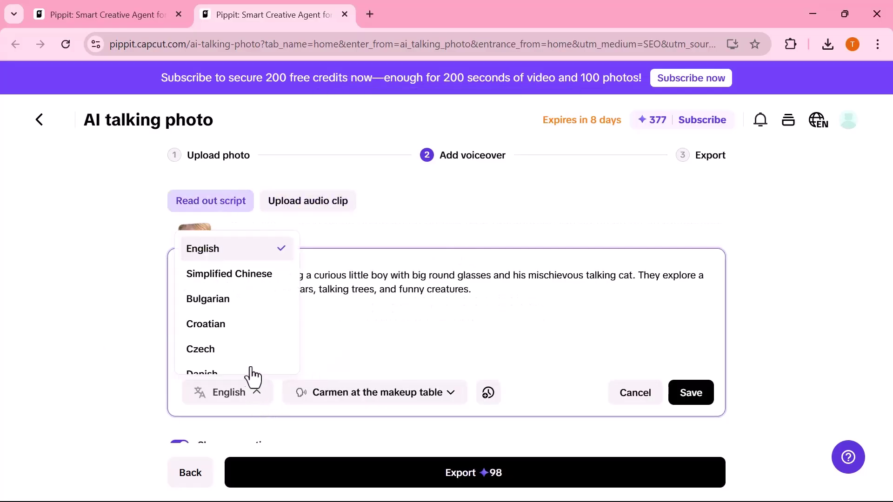
pyautogui.scroll(-3, 243, 329)
pyautogui.scroll(3, 246, 329)
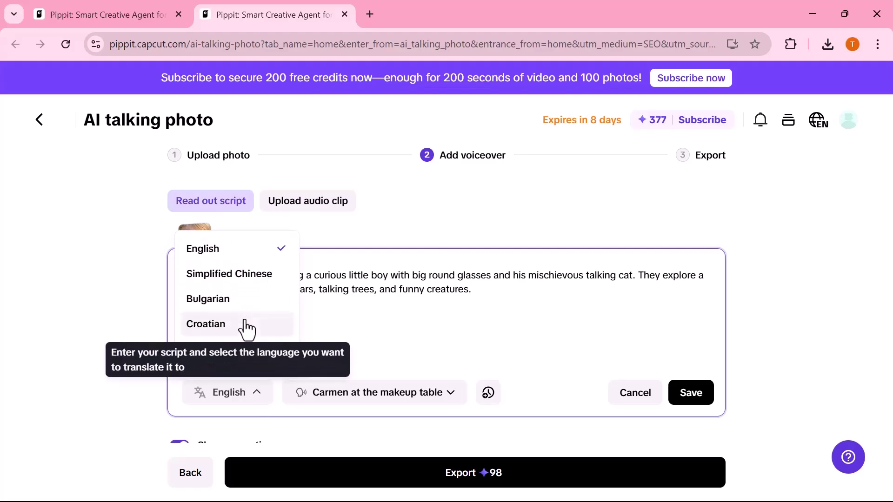
pyautogui.scroll(-3, 247, 329)
pyautogui.scroll(2, 246, 329)
pyautogui.scroll(-2, 246, 329)
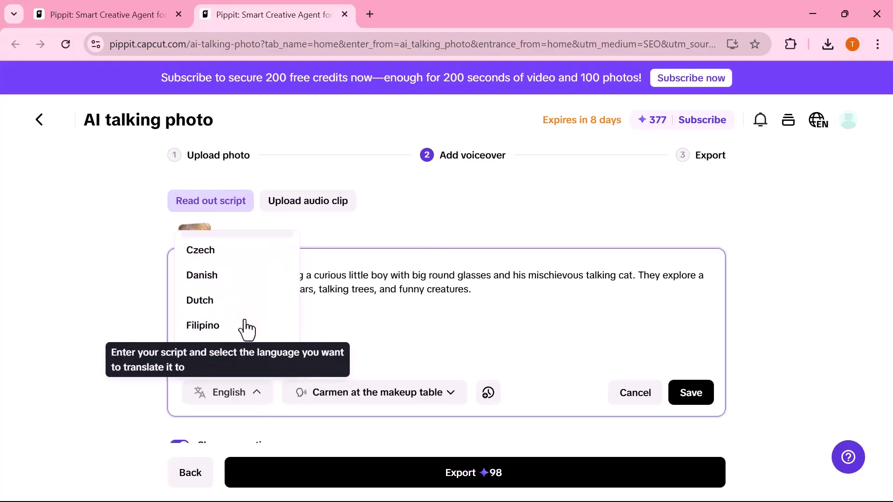
pyautogui.scroll(3, 244, 330)
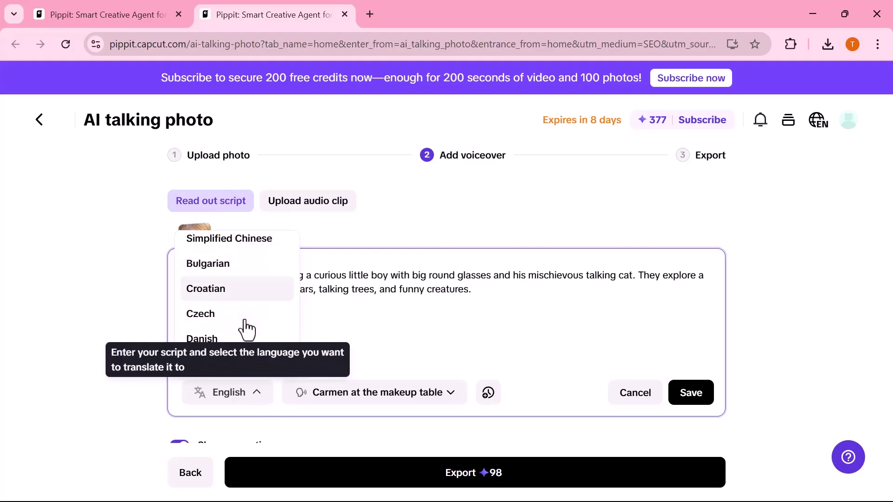
# - Change the voice to Alex - Young American Male and confirm it
pyautogui.click(450, 394)
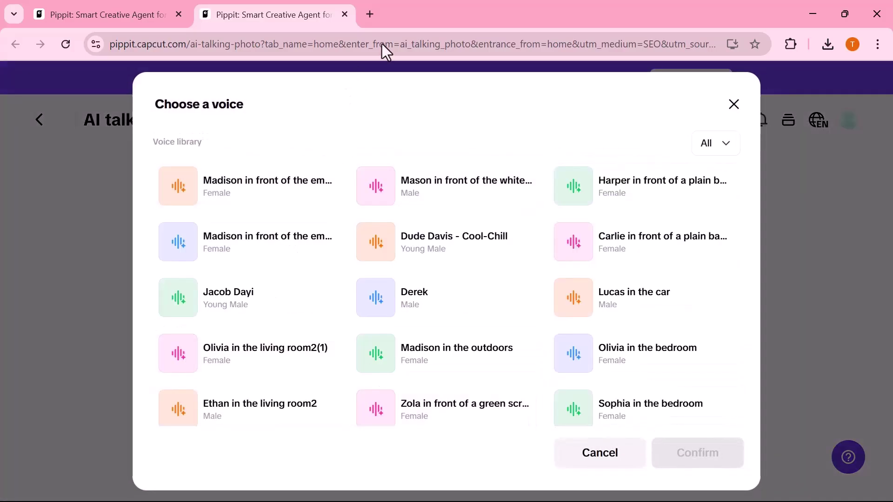
pyautogui.scroll(3, 403, 197)
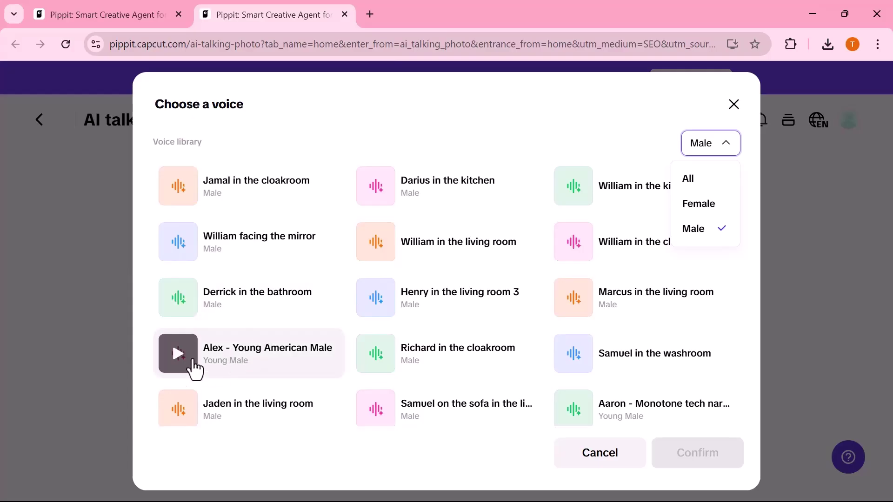
pyautogui.click(217, 364)
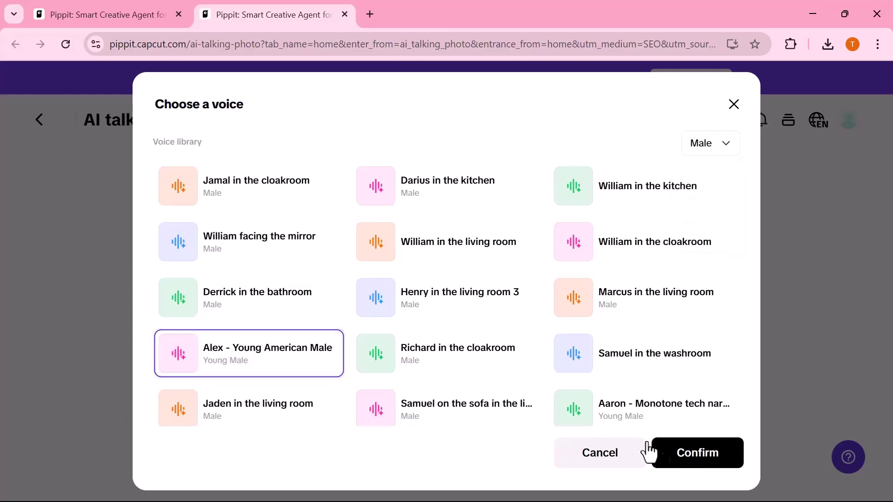
pyautogui.click(689, 465)
pyautogui.scroll(-5, 404, 352)
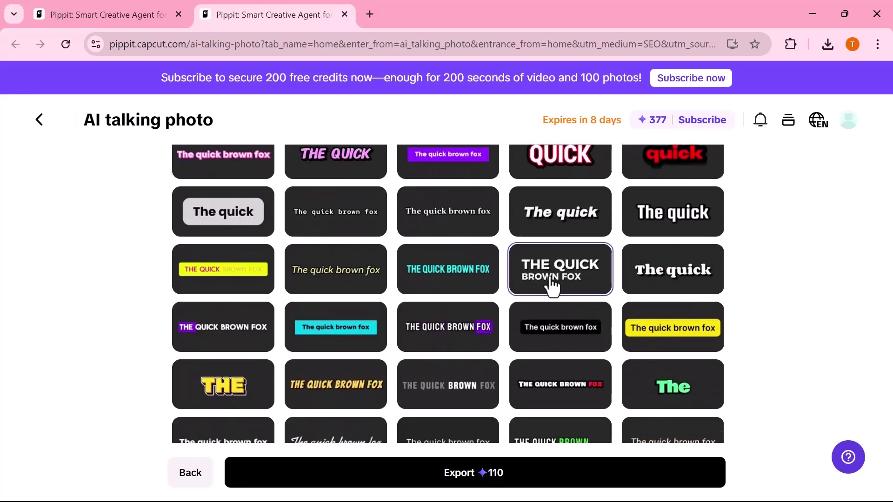
# - Export the 11-second talking-photo video at 1080p, 30fps as MP4 and download it
pyautogui.scroll(10, 530, 347)
pyautogui.click(479, 484)
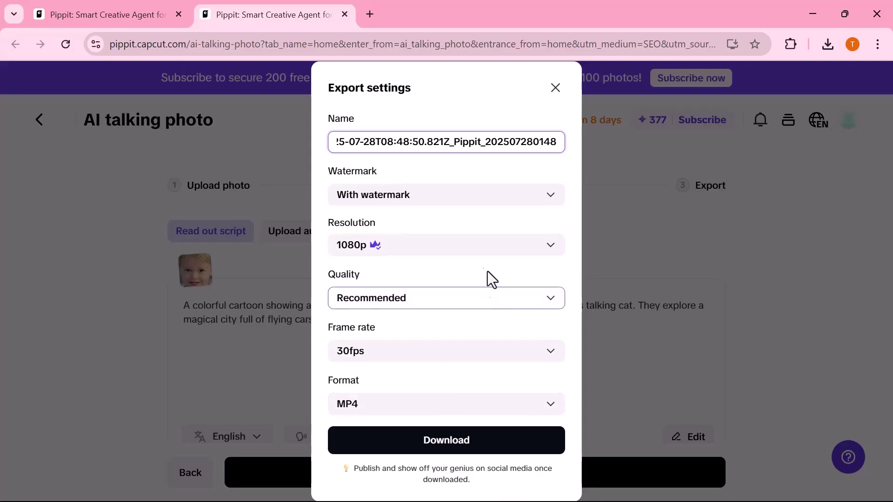
pyautogui.click(545, 203)
pyautogui.click(545, 204)
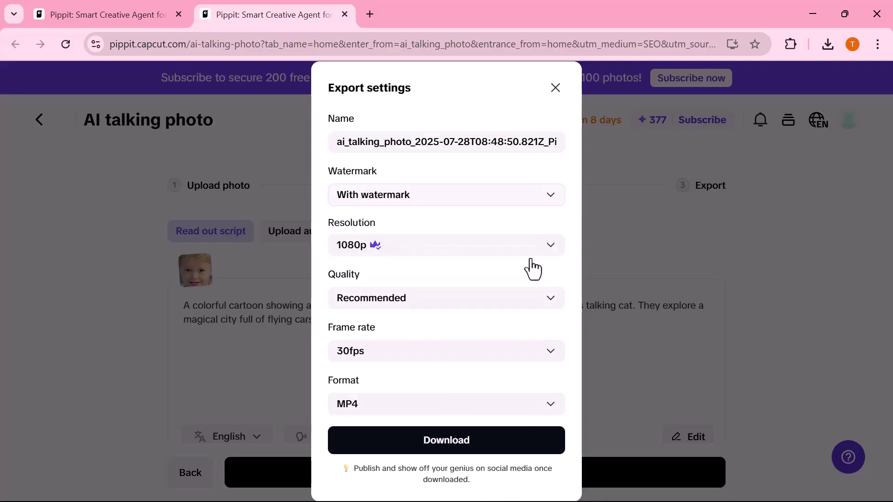
pyautogui.click(548, 246)
pyautogui.click(549, 246)
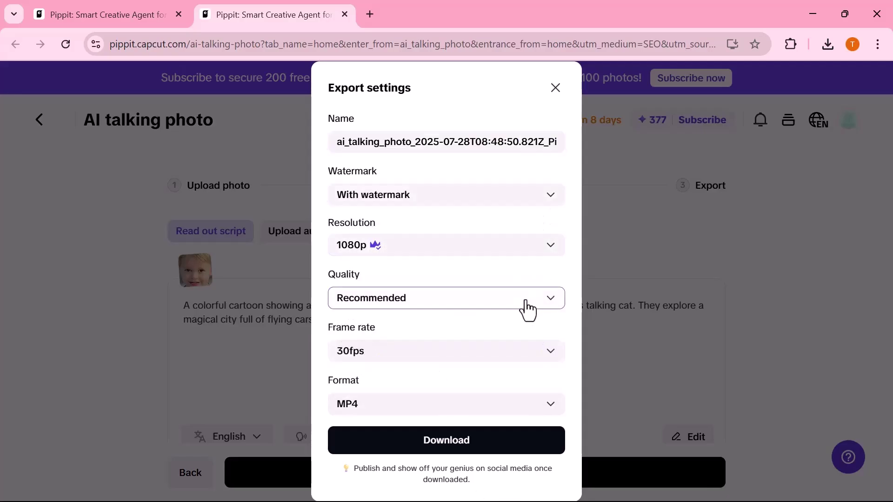
pyautogui.click(545, 355)
pyautogui.click(544, 355)
pyautogui.click(541, 412)
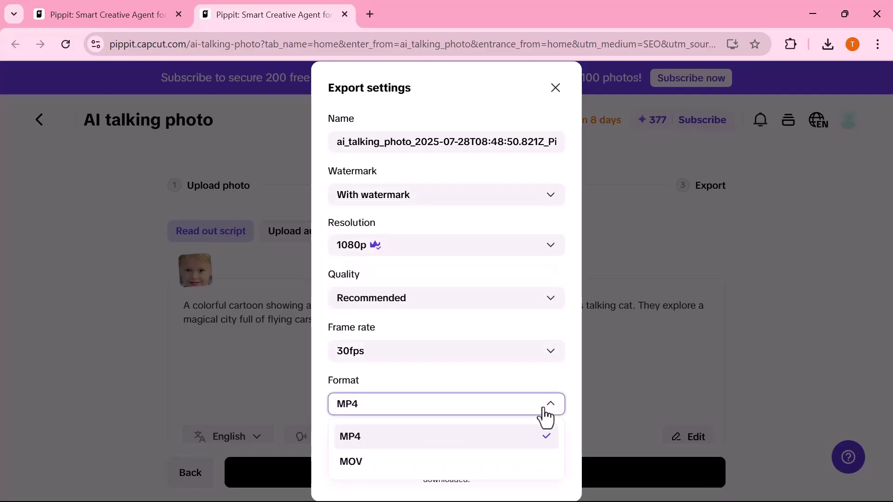
pyautogui.click(544, 415)
pyautogui.click(413, 432)
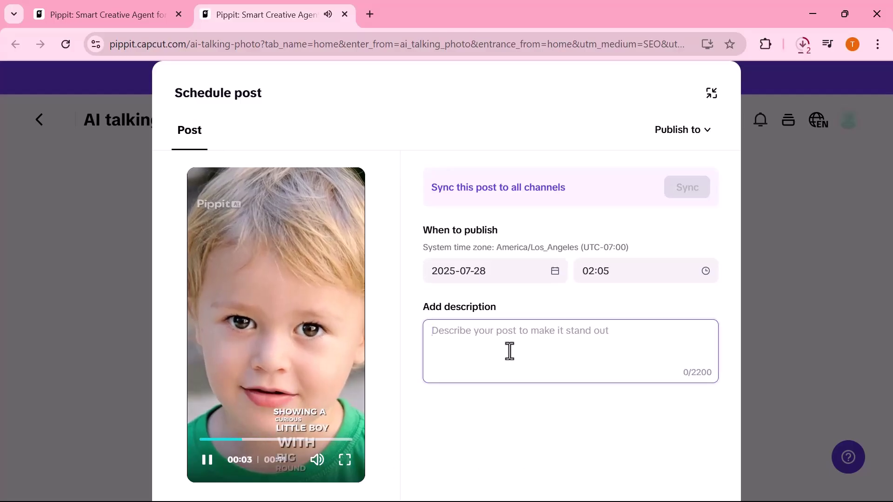
pyautogui.click(425, 333)
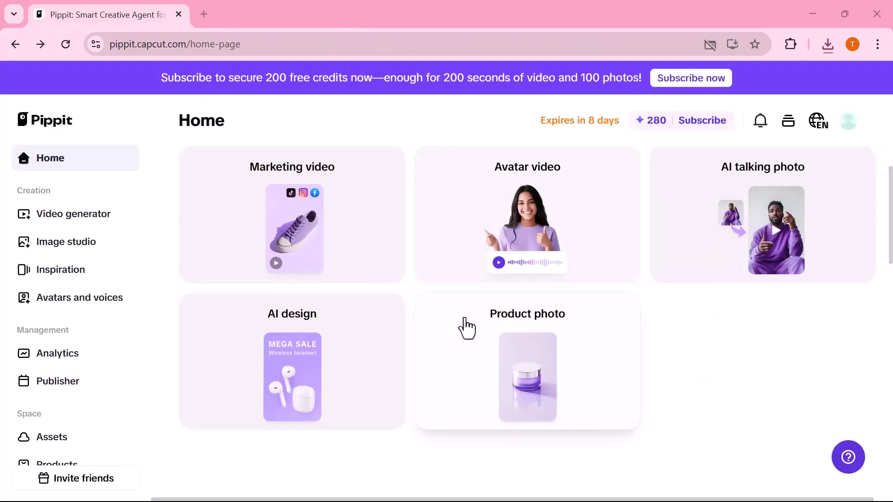
# - Start a product photo using the earbuds sample image
pyautogui.click(532, 358)
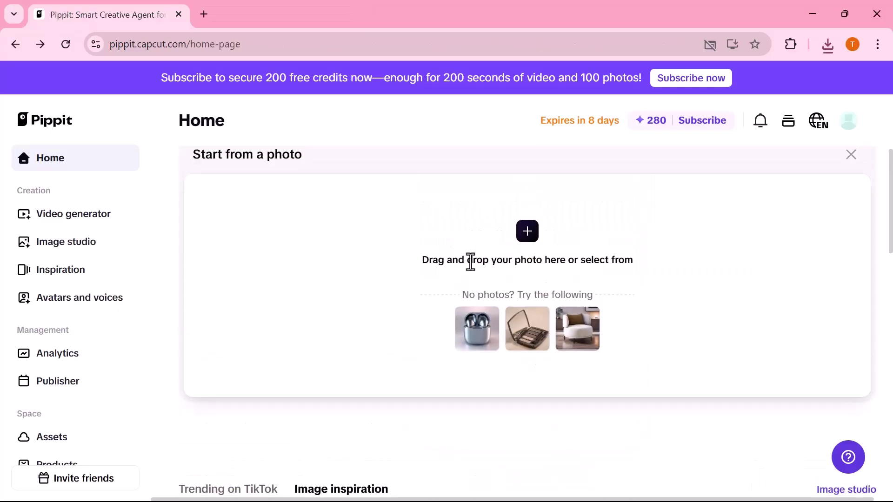
pyautogui.scroll(-10, 532, 365)
pyautogui.scroll(-8, 531, 359)
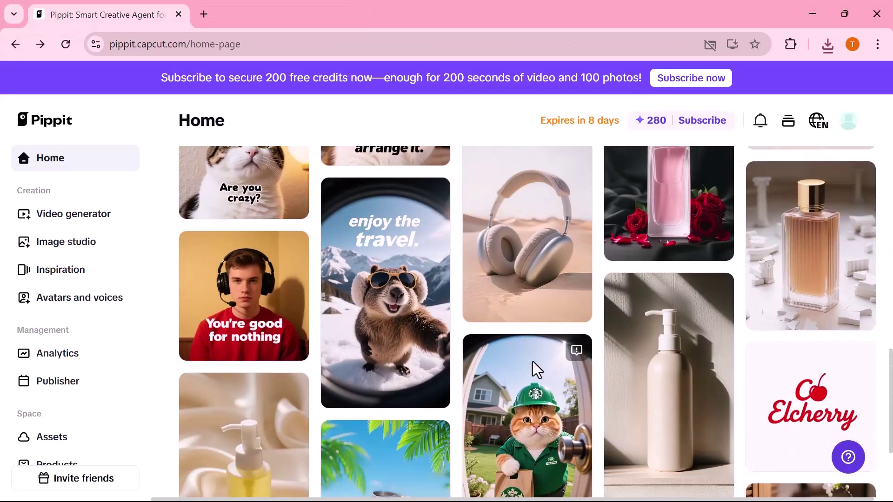
pyautogui.scroll(14, 531, 359)
pyautogui.scroll(5, 531, 358)
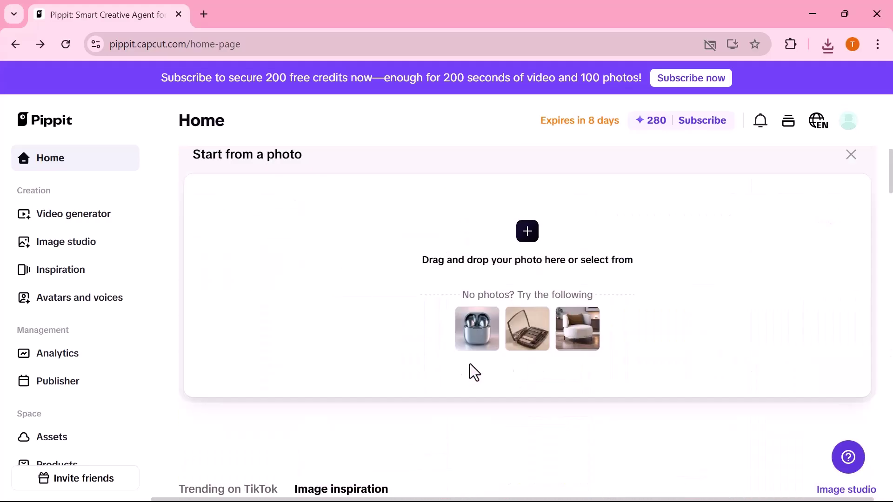
pyautogui.moveTo(528, 233)
pyautogui.click(497, 393)
pyautogui.click(481, 337)
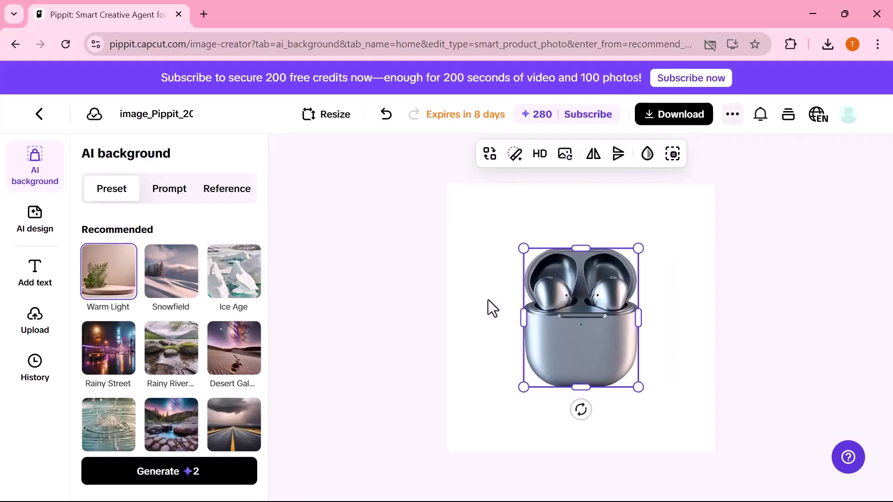
# - Generate Flower-preset backgrounds, apply the second result, and generate more variations
pyautogui.scroll(-5, 196, 291)
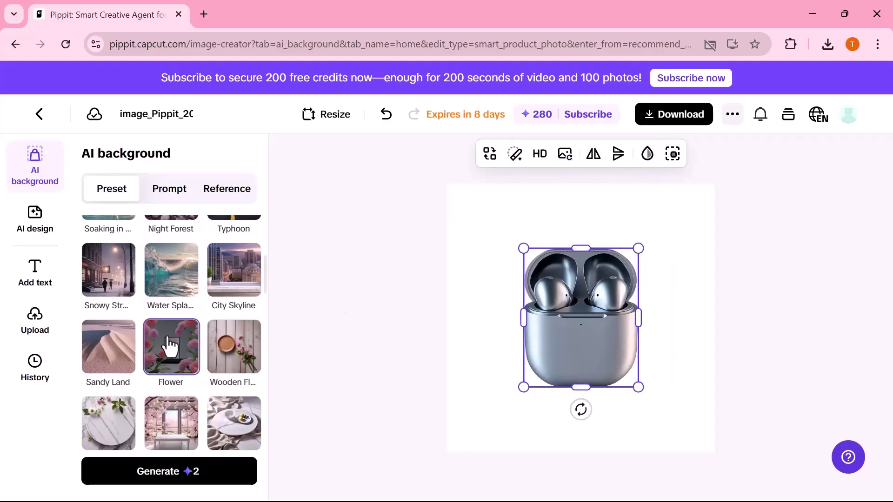
pyautogui.click(157, 475)
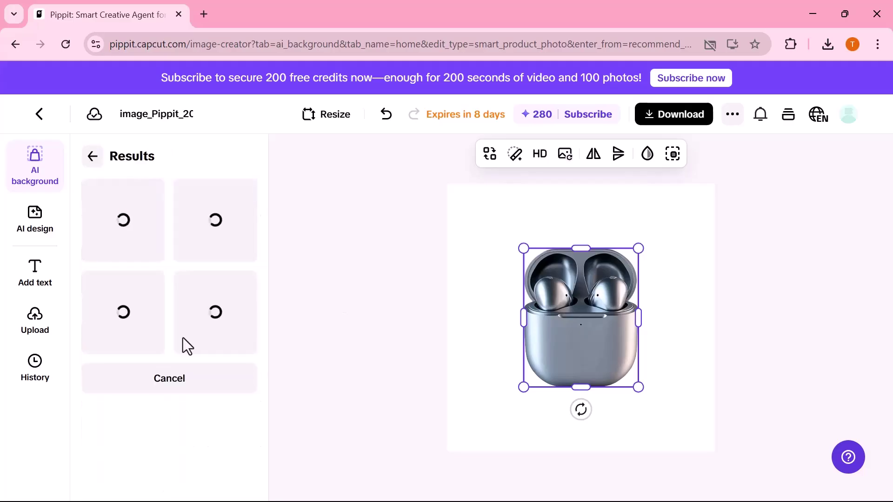
pyautogui.click(186, 214)
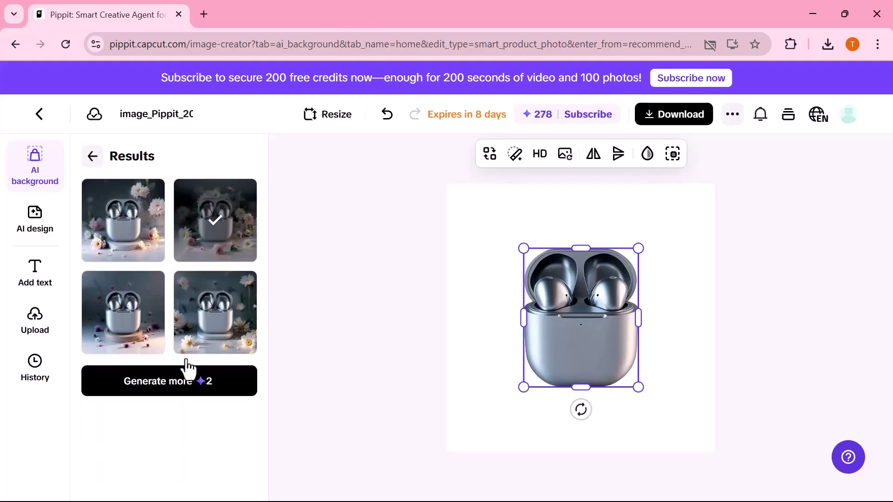
pyautogui.click(195, 385)
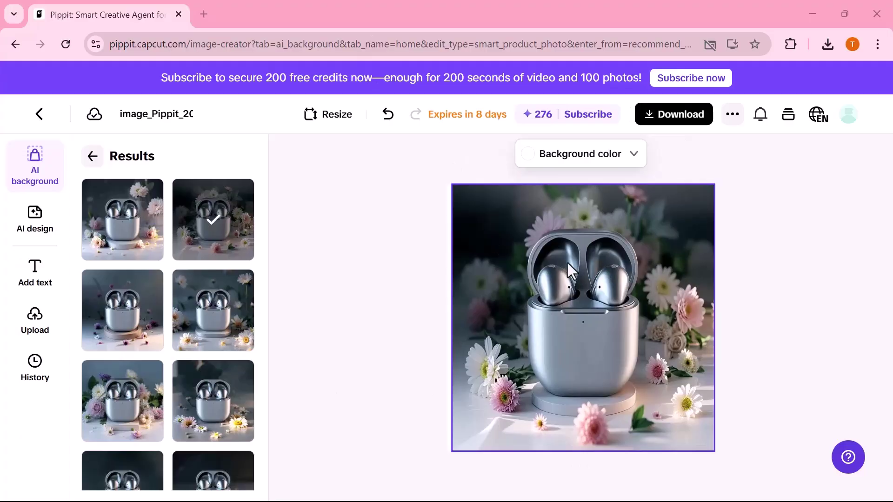
# - Return to Home and start a new AI design, reviewing the image type choices
pyautogui.hotkey('alt', 'Left')
pyautogui.scroll(-2, 358, 348)
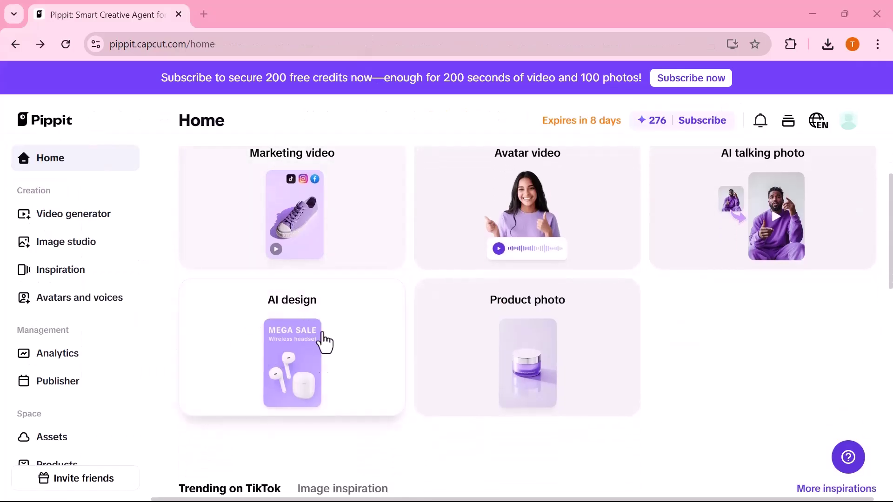
pyautogui.click(312, 364)
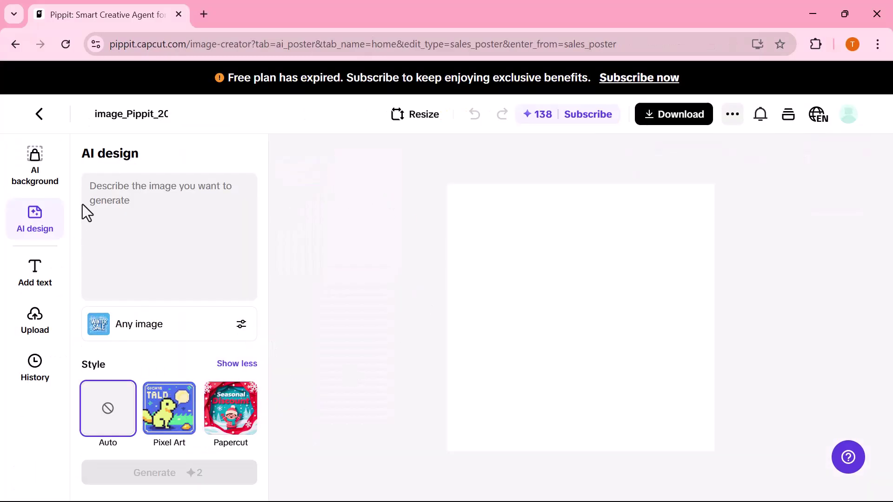
pyautogui.click(113, 190)
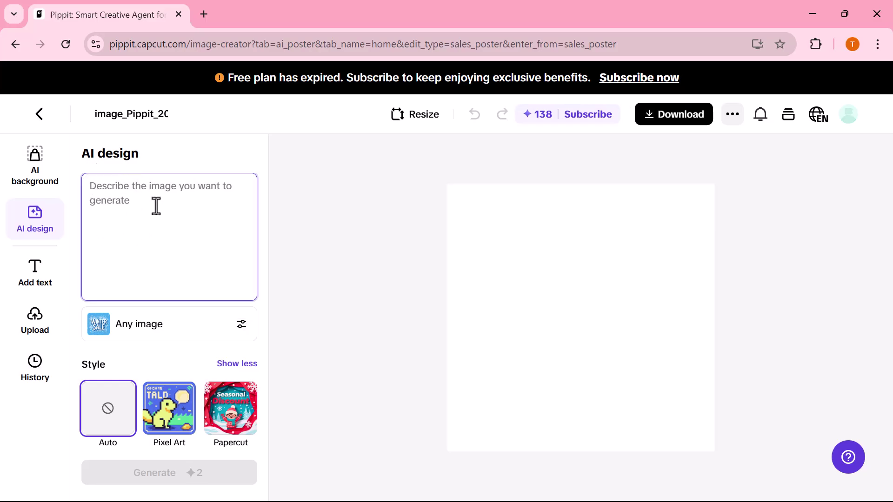
pyautogui.click(140, 325)
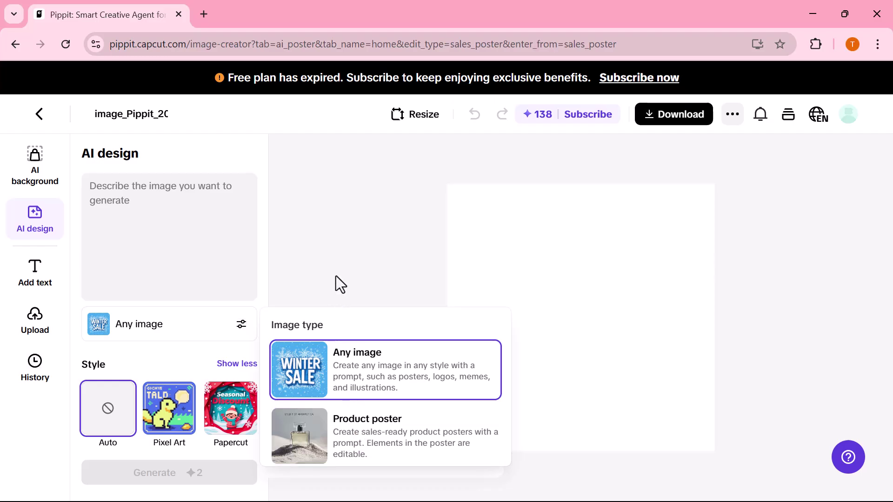
pyautogui.scroll(-3, 139, 389)
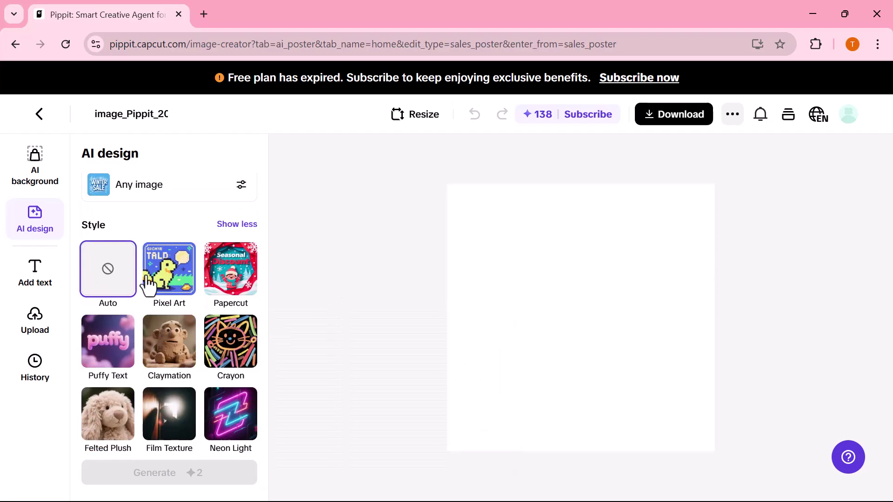
pyautogui.scroll(3, 176, 412)
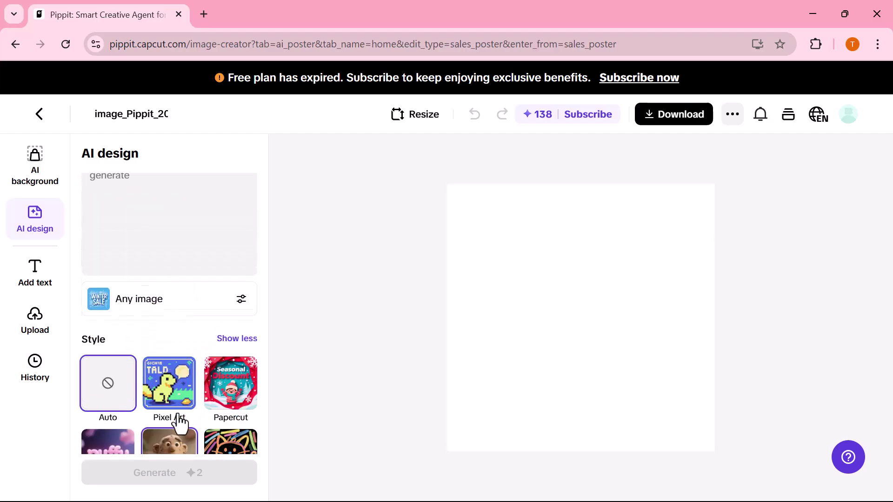
# - Generate luxury wristwatch designs from the pasted prompt and apply the first, then the gold-bracelet design
pyautogui.click(178, 210)
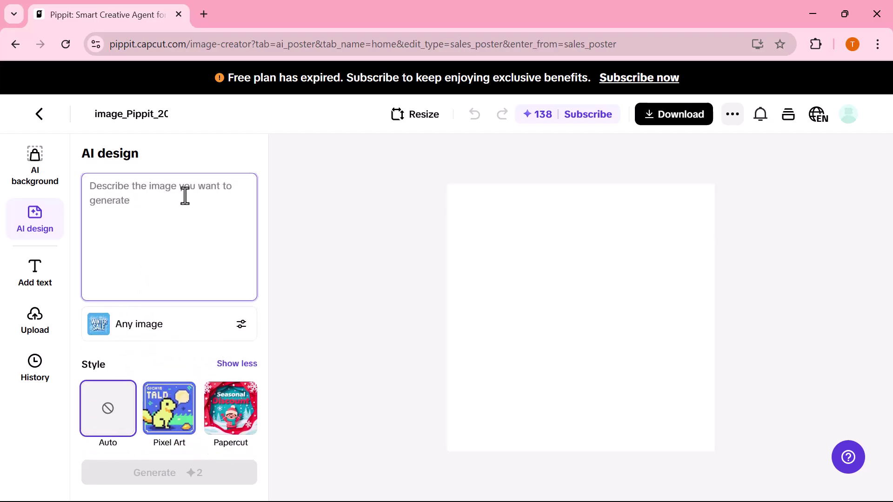
pyautogui.write('"A luxurious wristwatch placed on a black velvet cushion, with golden metallic dial, shining under soft studio lighting, high detail, product photography style."')
pyautogui.scroll(-1, 176, 465)
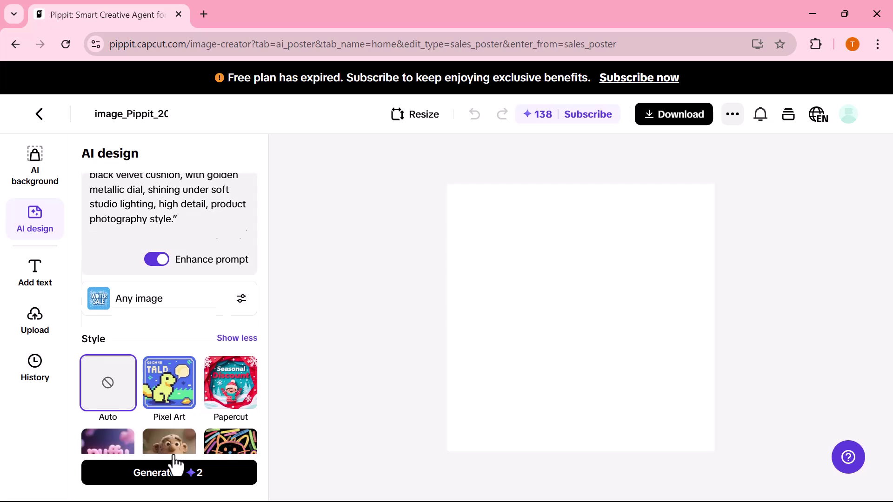
pyautogui.scroll(-2, 176, 465)
pyautogui.click(165, 476)
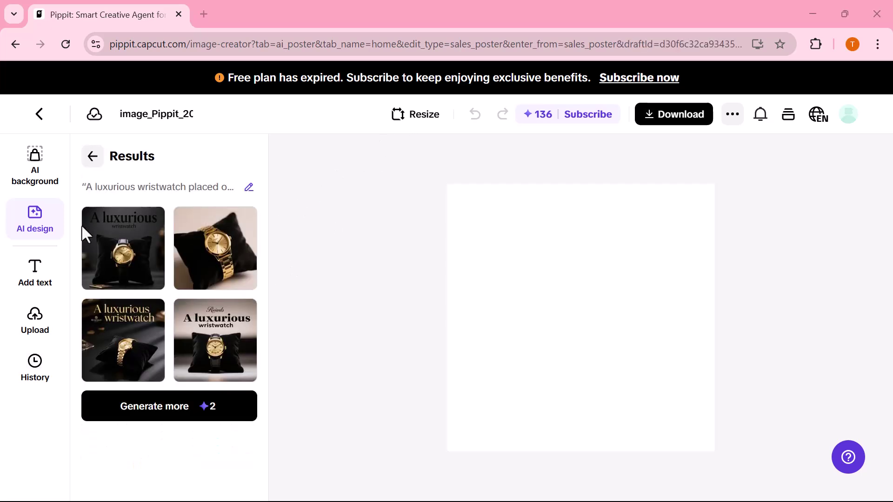
pyautogui.click(126, 264)
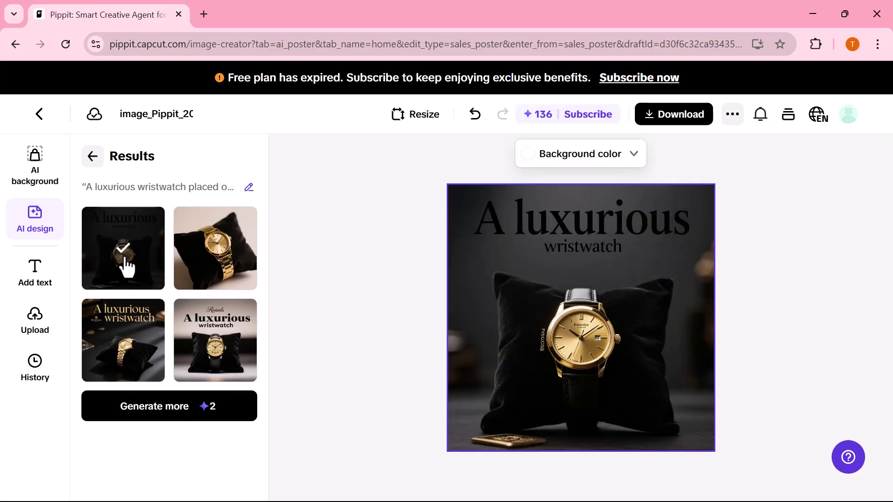
pyautogui.click(575, 291)
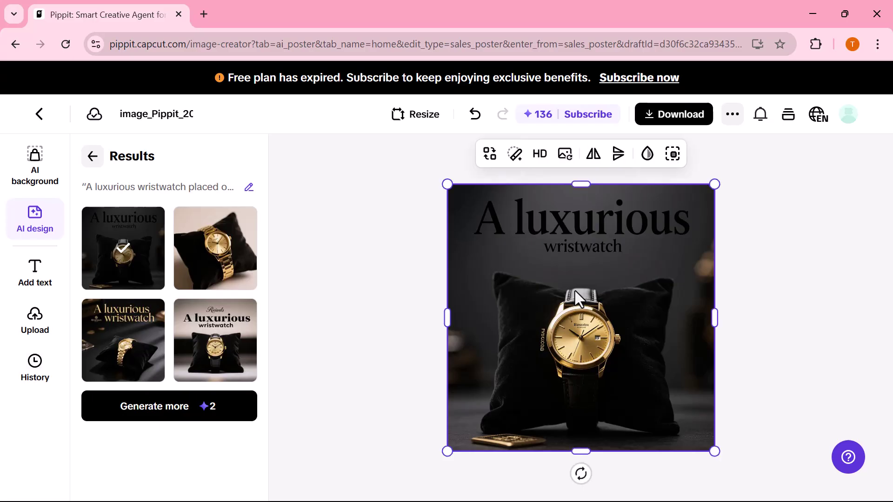
pyautogui.click(219, 283)
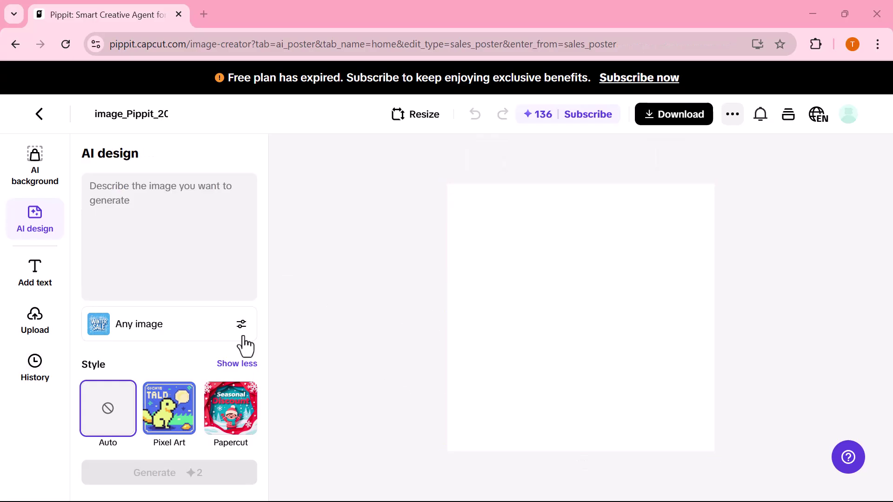
# - Set image type to Product poster and generate posters from the luxury perfume bottle prompt
pyautogui.click(248, 331)
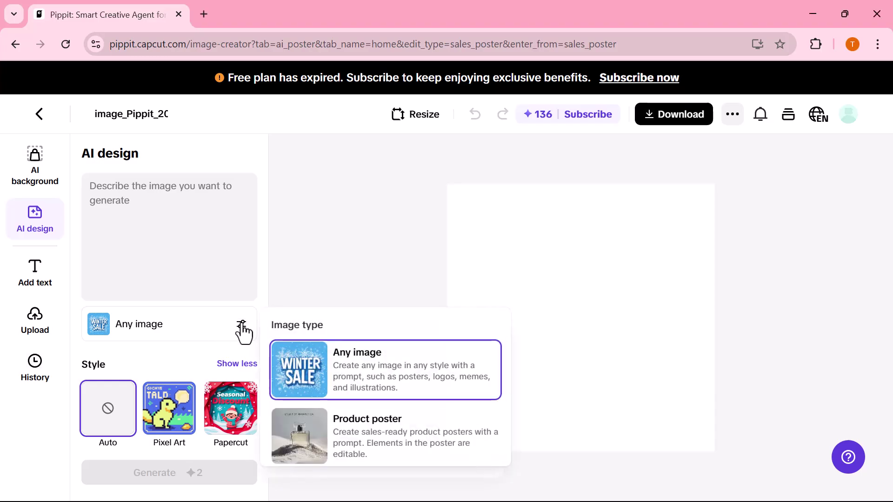
pyautogui.click(294, 447)
pyautogui.click(149, 190)
pyautogui.write('A luxury perfume bottle placed on a reflective surface, elegant background with soft lighting and fragrance mist, premium and aesthetic product poster style')
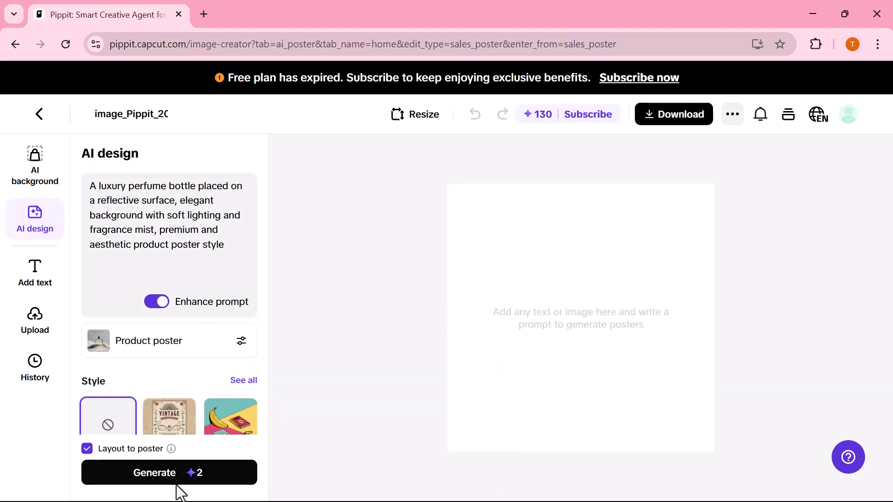
pyautogui.click(176, 481)
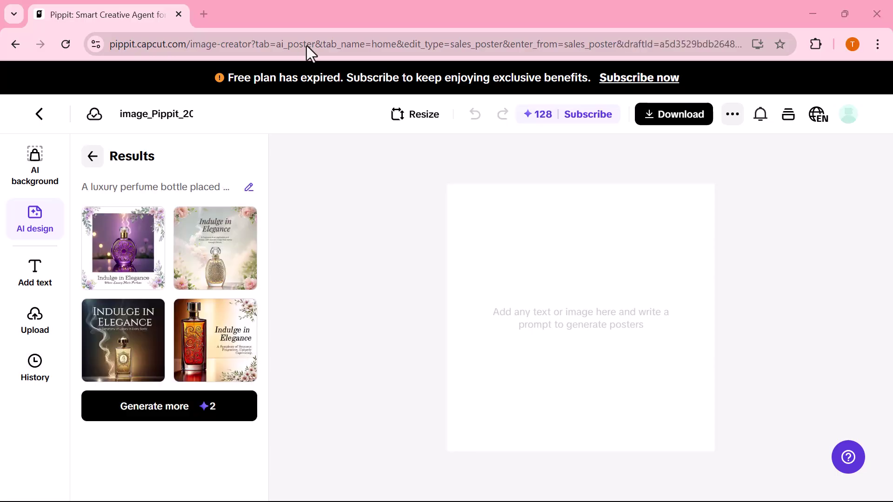
# - Apply the purple perfume poster and try green, light blue and white on the 'Indulge in Elegance' title before reverting to black
pyautogui.click(119, 254)
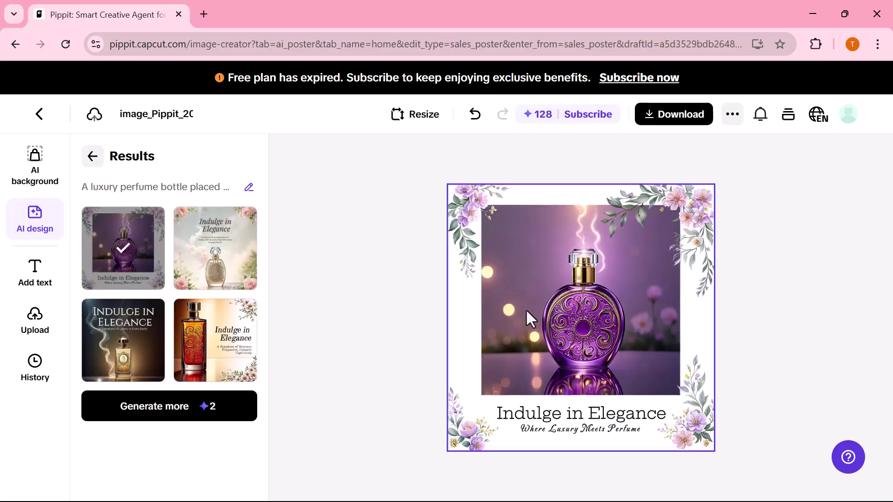
pyautogui.click(574, 418)
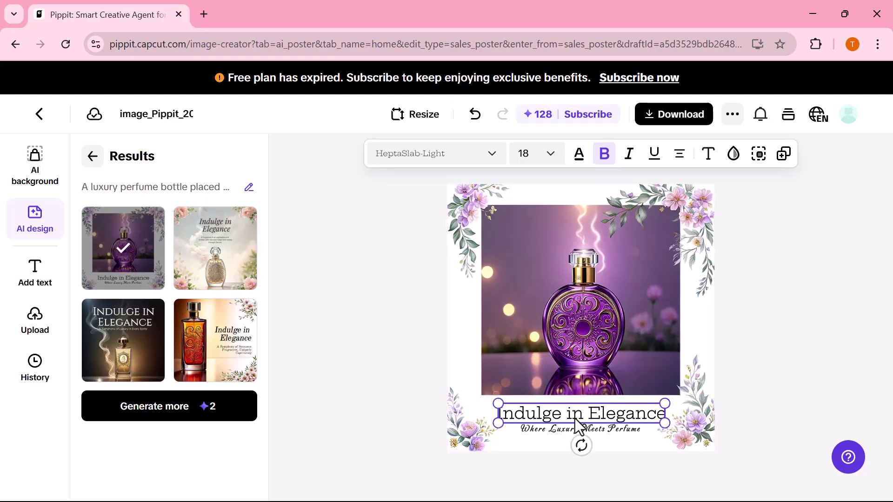
pyautogui.click(579, 158)
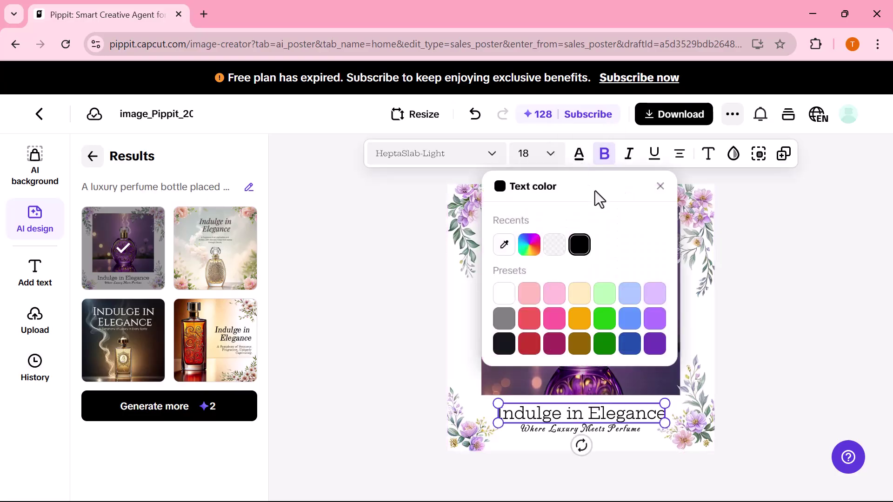
pyautogui.click(604, 319)
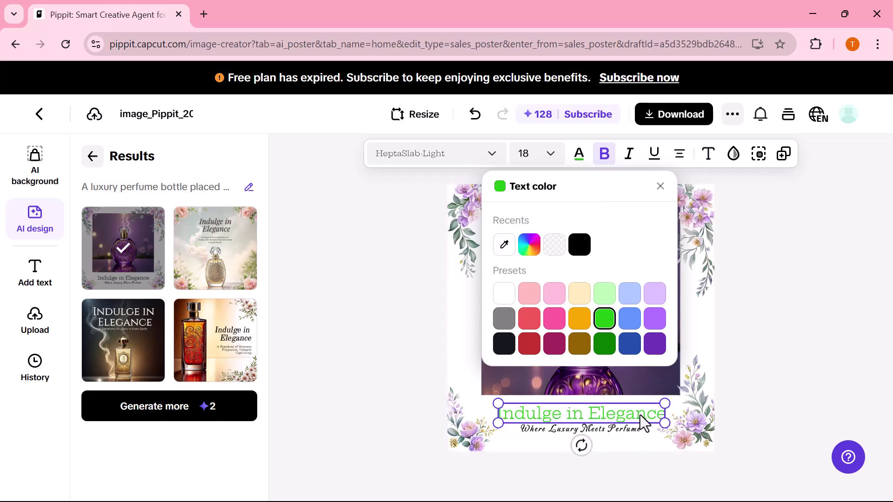
pyautogui.click(631, 295)
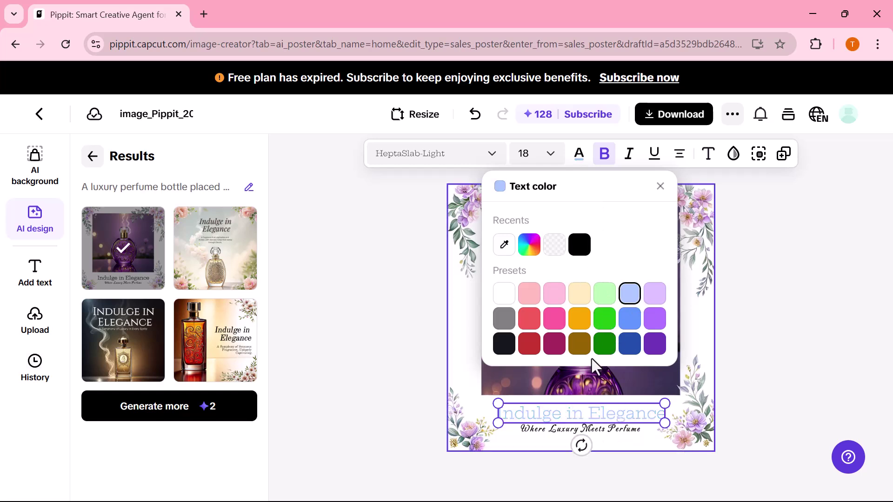
pyautogui.click(503, 294)
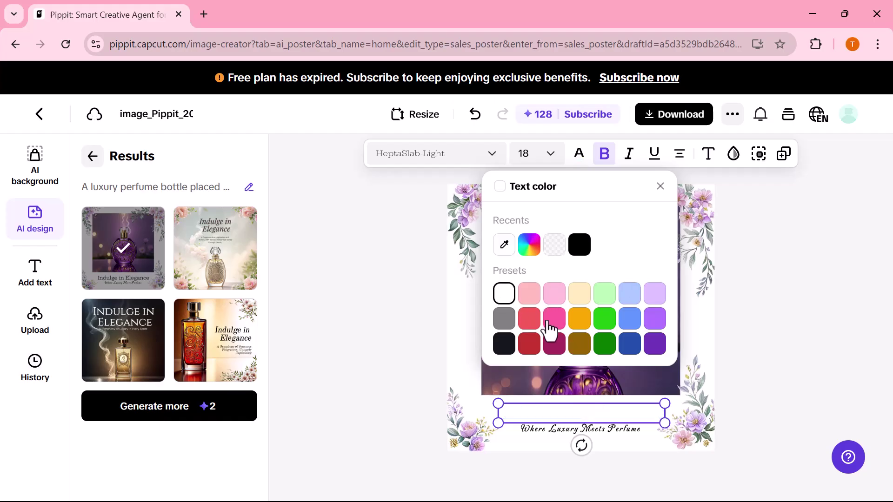
pyautogui.click(504, 344)
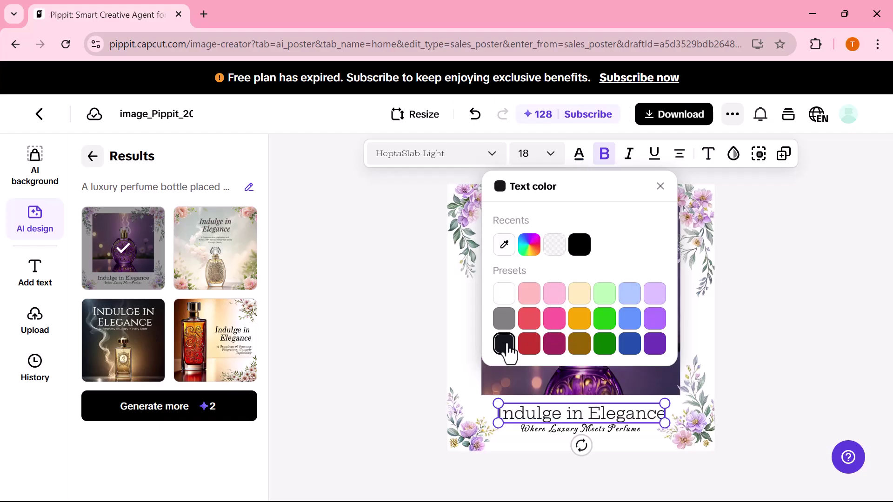
pyautogui.click(743, 327)
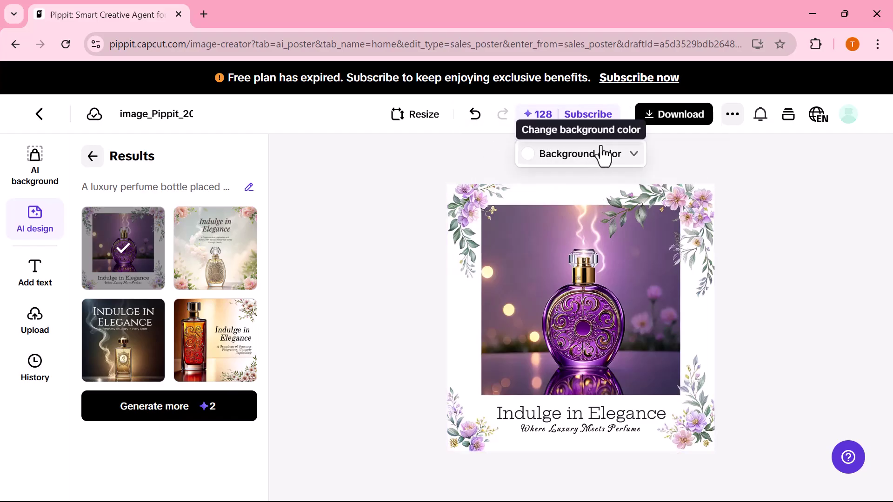
# - Italicize the poster title, then switch the canvas to the floral second perfume design
pyautogui.click(614, 404)
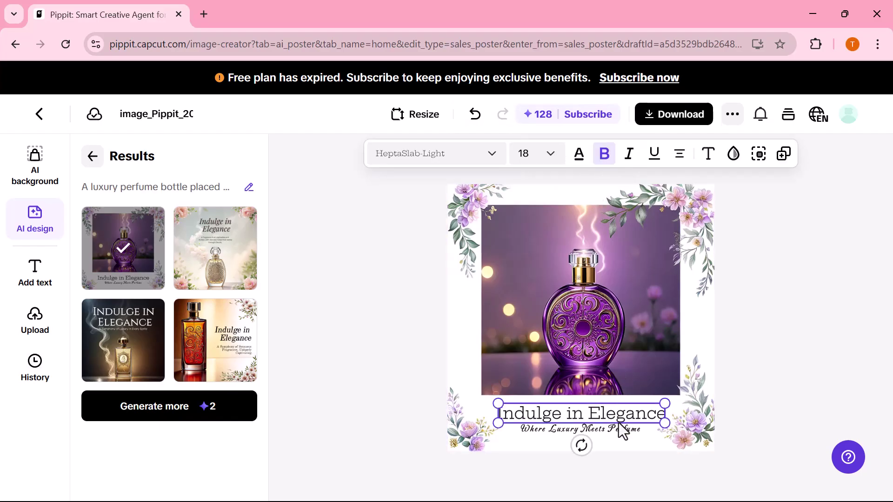
pyautogui.click(630, 158)
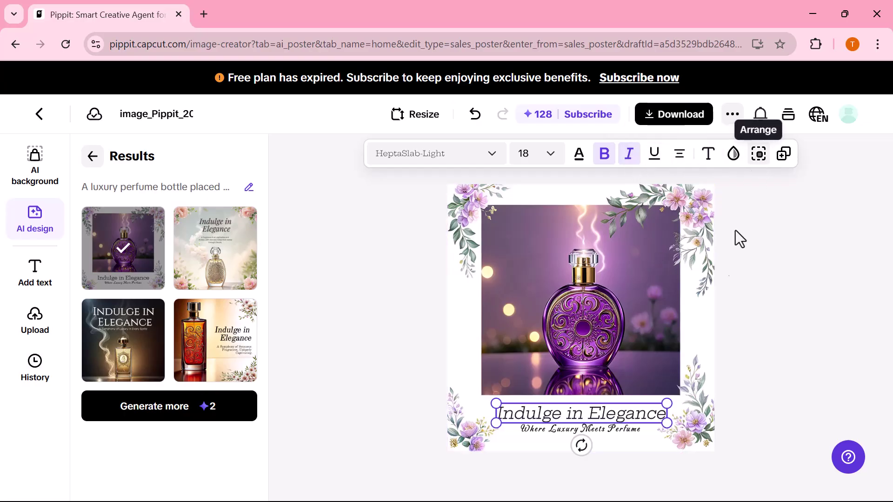
pyautogui.click(215, 267)
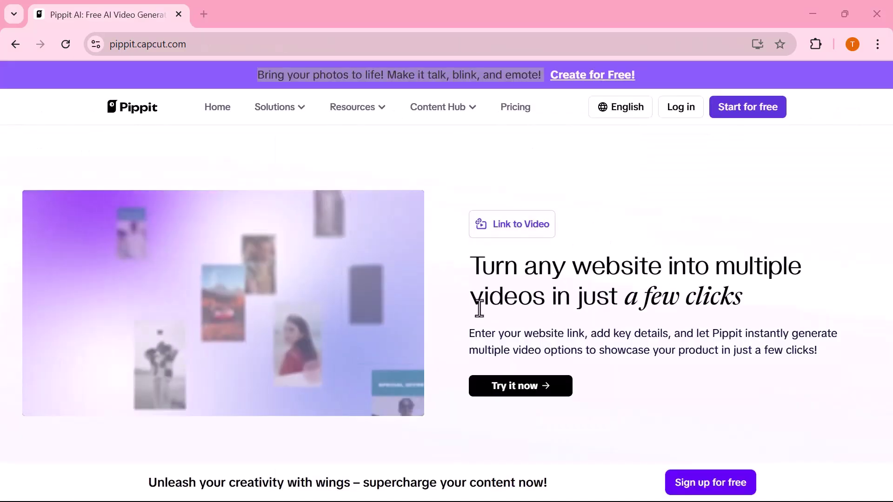
# - Scroll down the pippit.capcut.com homepage to the Avatar Video feature section
pyautogui.scroll(-5, 479, 307)
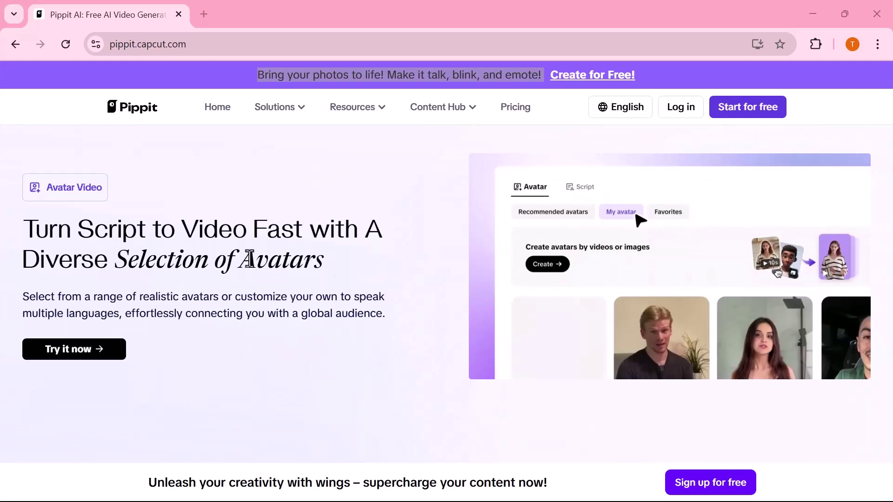
pyautogui.scroll(-6, 154, 293)
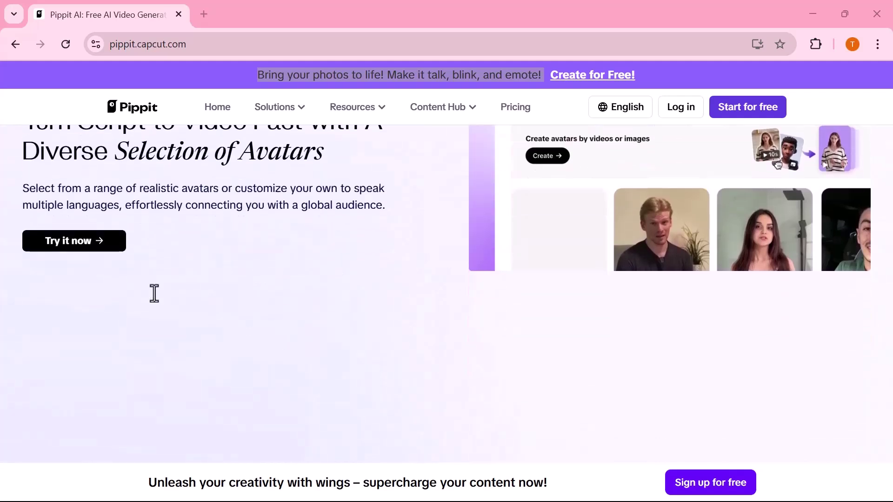